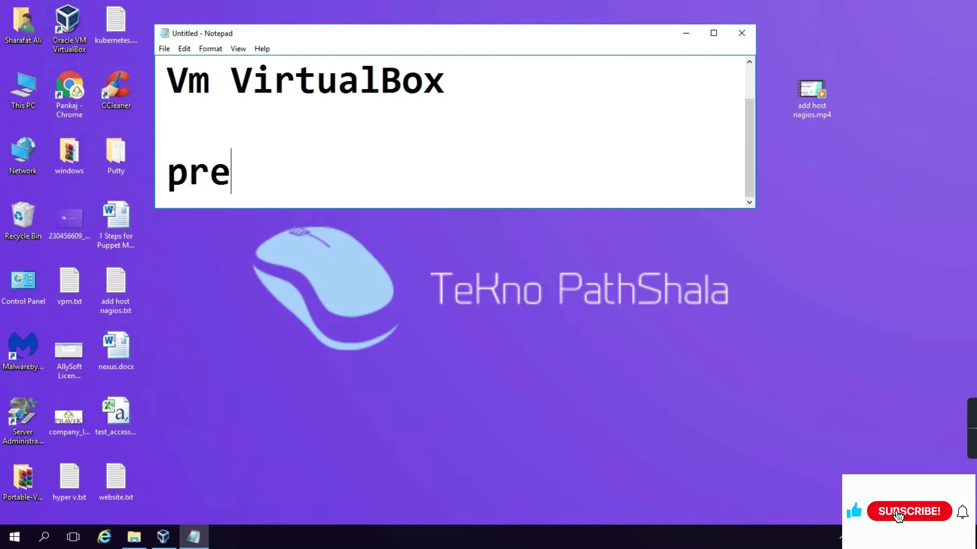
Add the lines 'prequisite' and 'neet freepbx iso' to the Notepad note, then minimize it
type("quisite")
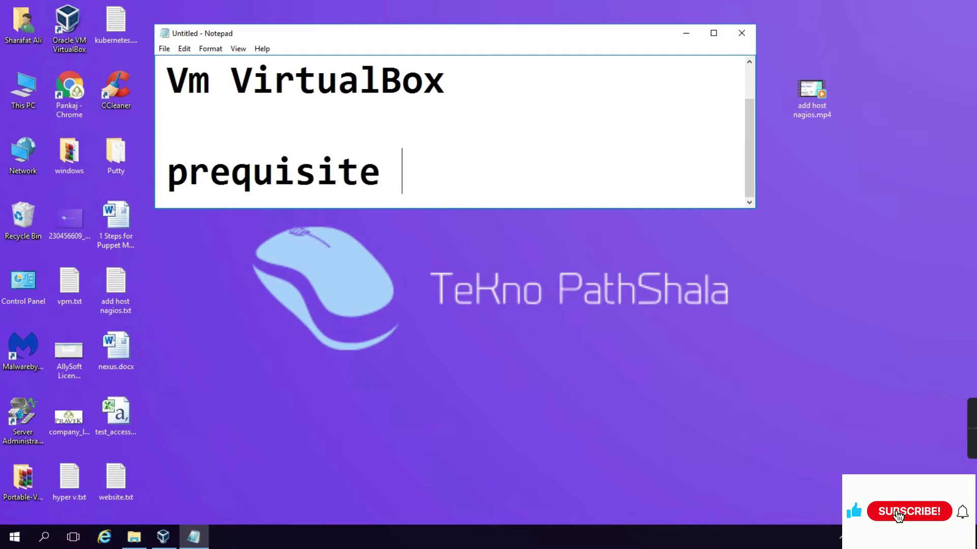
key("Return")
key("Return")
type("neet")
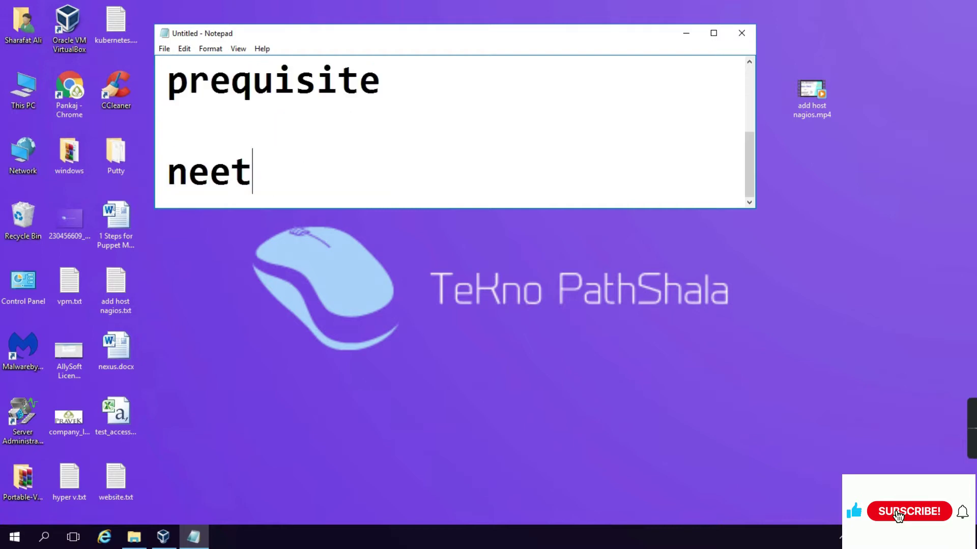
type(" freep")
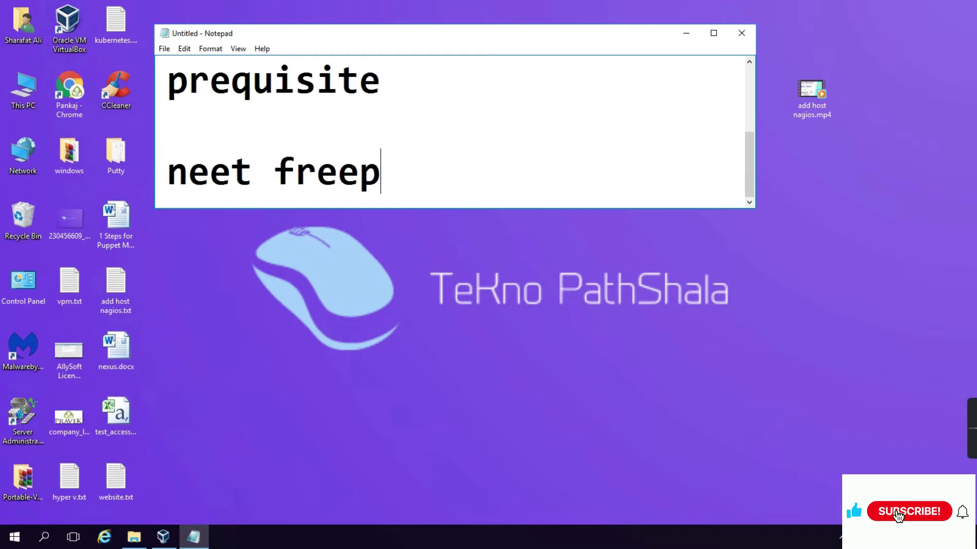
type("bs iso")
key("BackSpace")
key("BackSpace")
key("BackSpace")
key("BackSpace")
key("BackSpace")
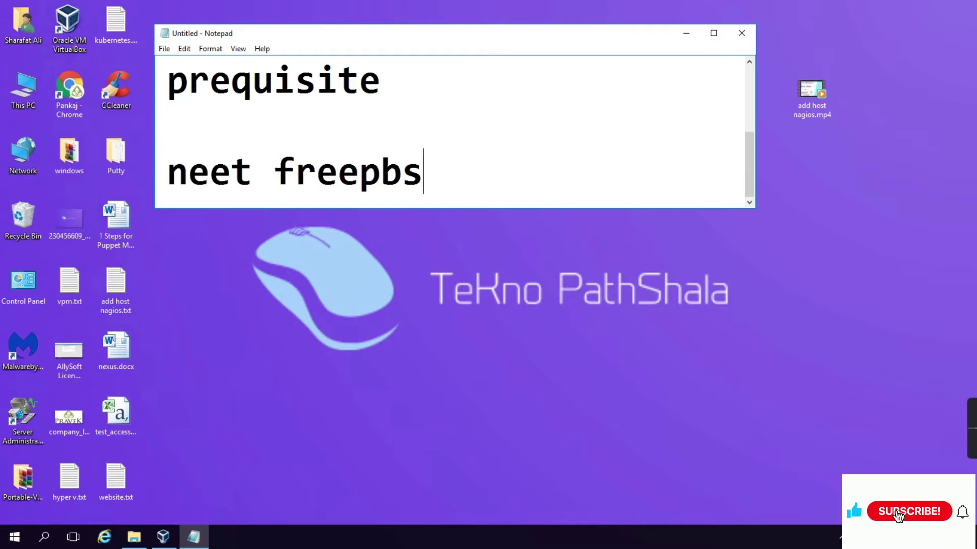
type("x iso")
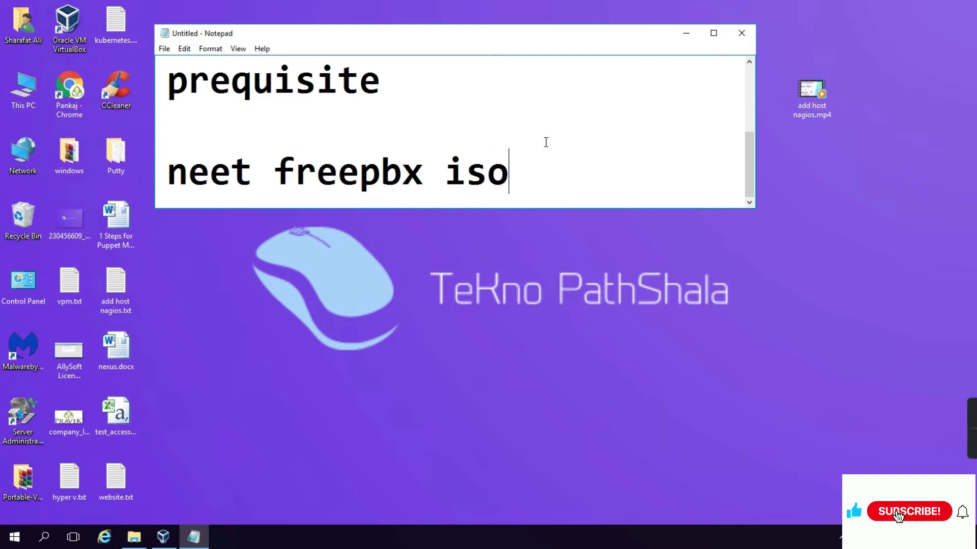
left_click(686, 34)
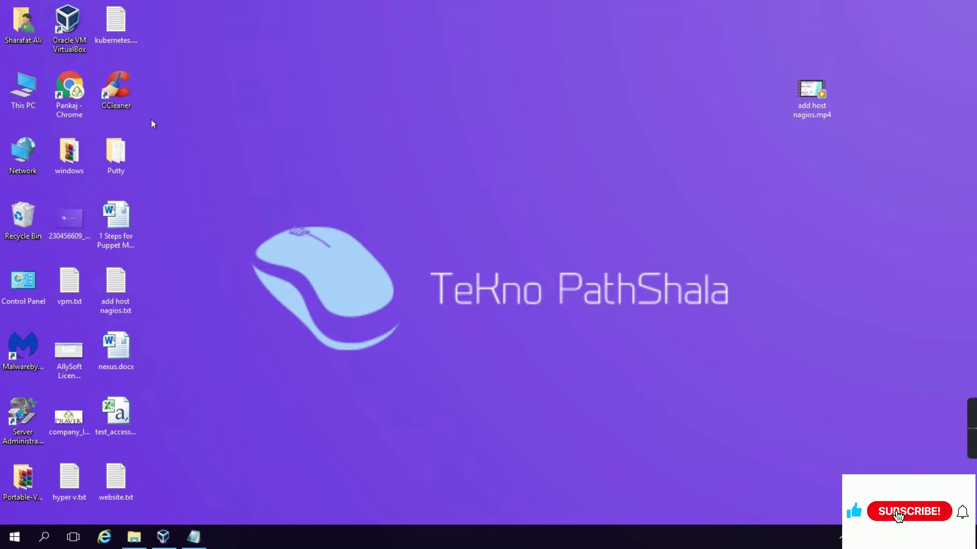
Search Google in Chrome for 'freepbx download' and start the FreePBX 15 download
double_click(70, 89)
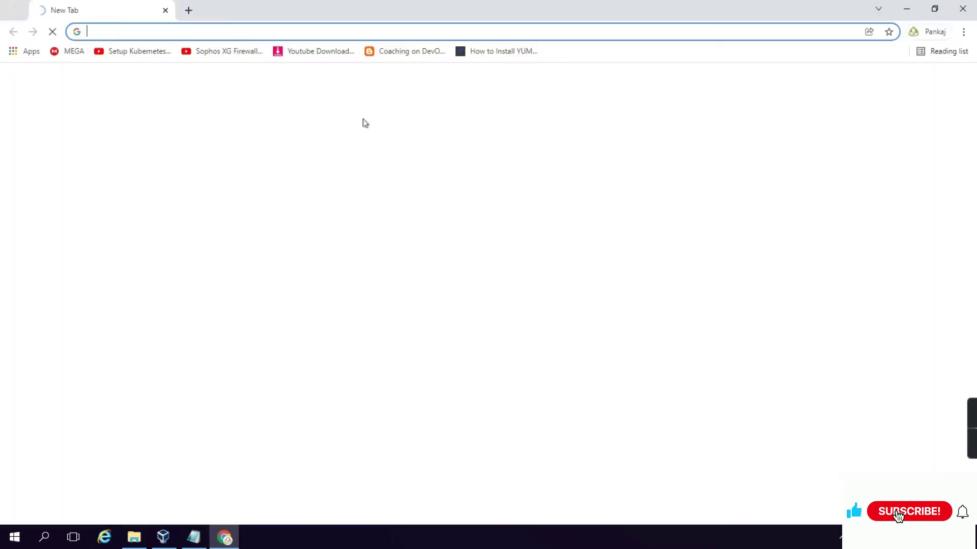
type("g")
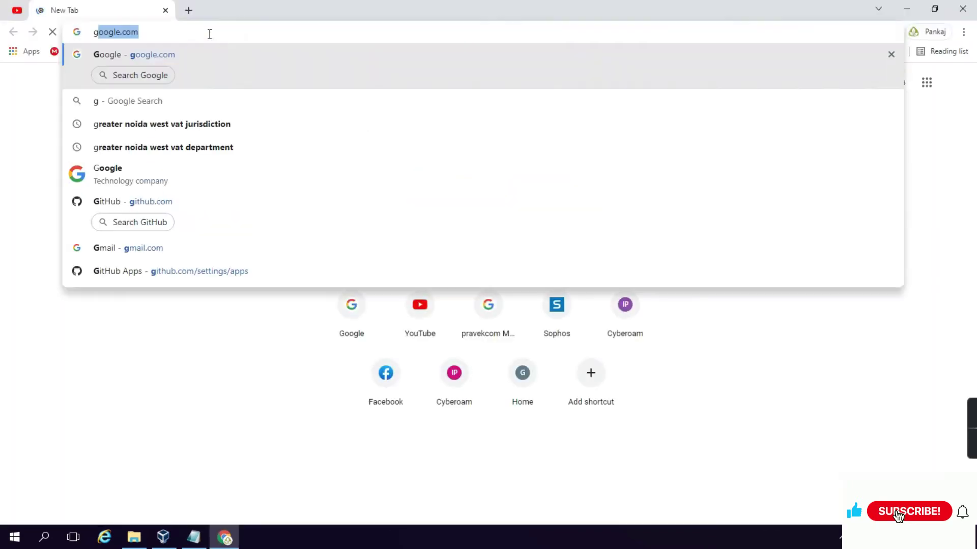
key("Return")
type("f")
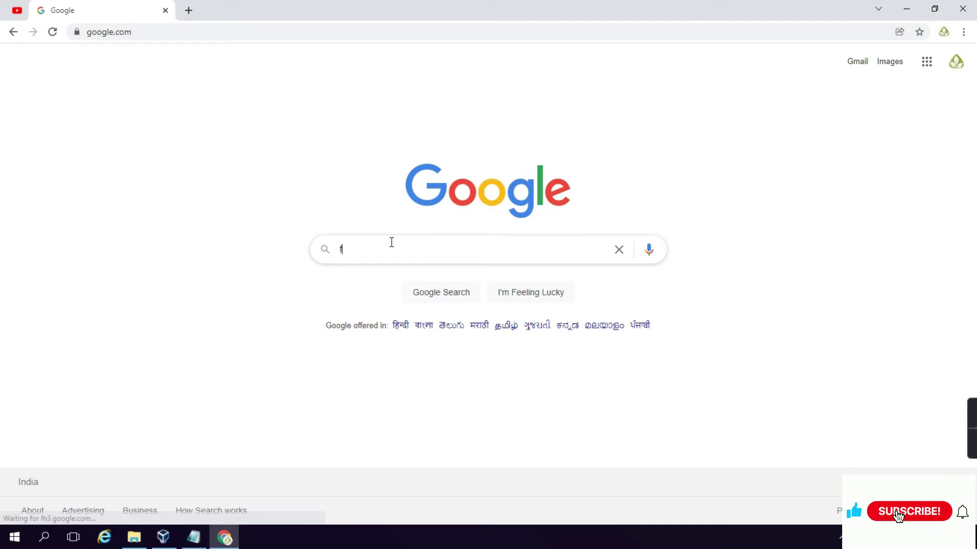
type("ree")
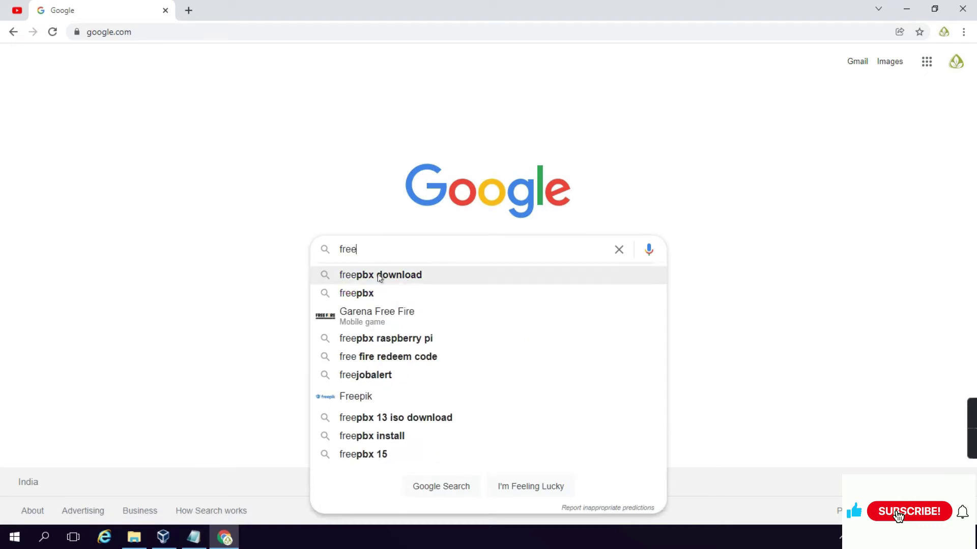
left_click(381, 276)
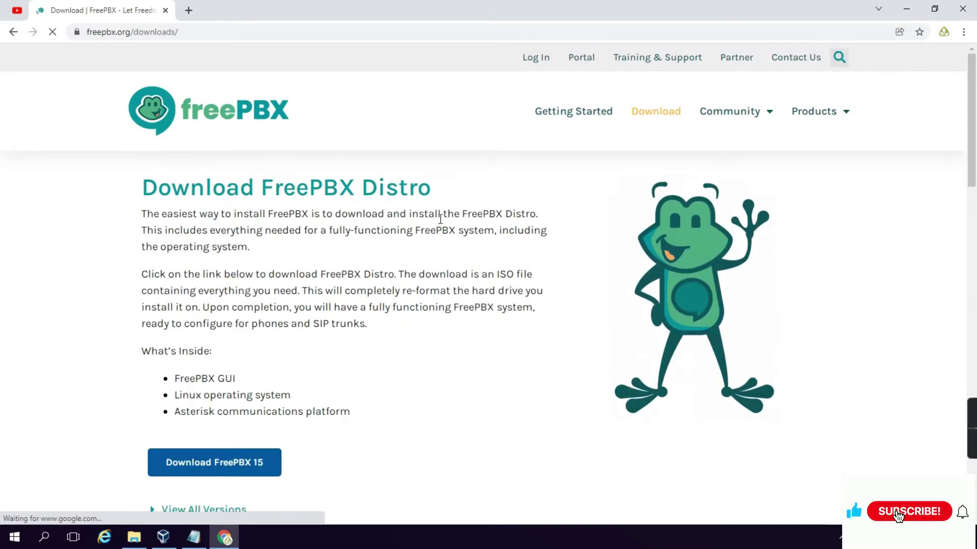
scroll(440, 219, "down", 2)
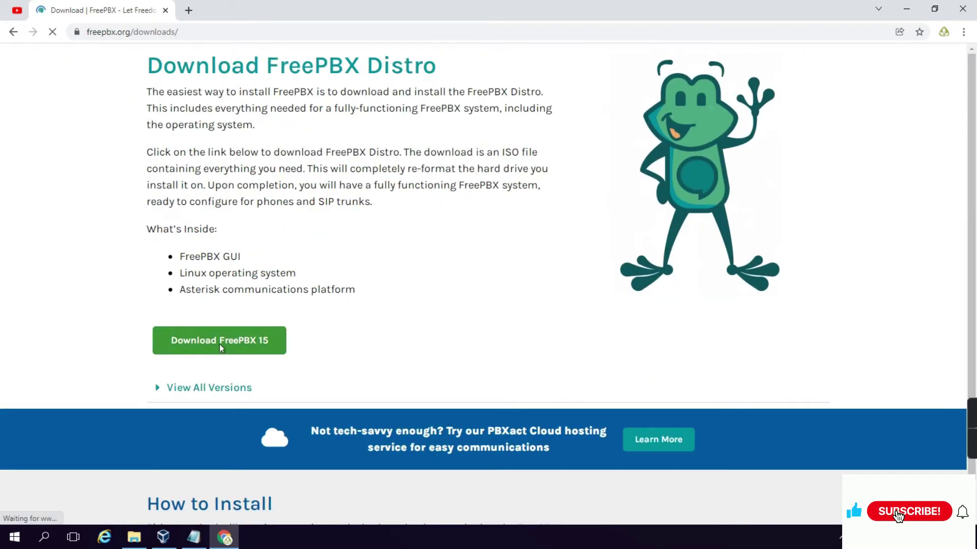
left_click(217, 350)
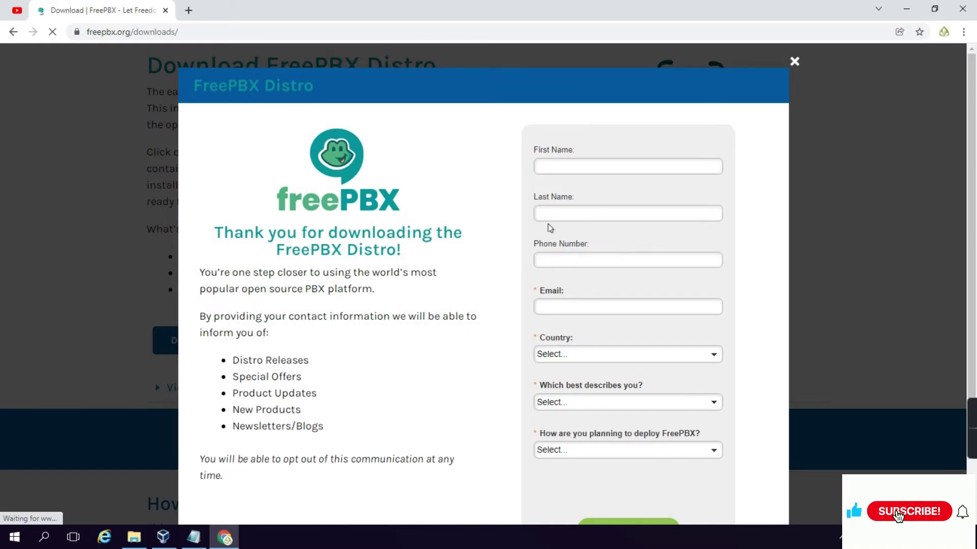
Close Chrome and confirm the FreePBX ISO is in the Java folder in File Explorer
scroll(594, 273, "down", 1)
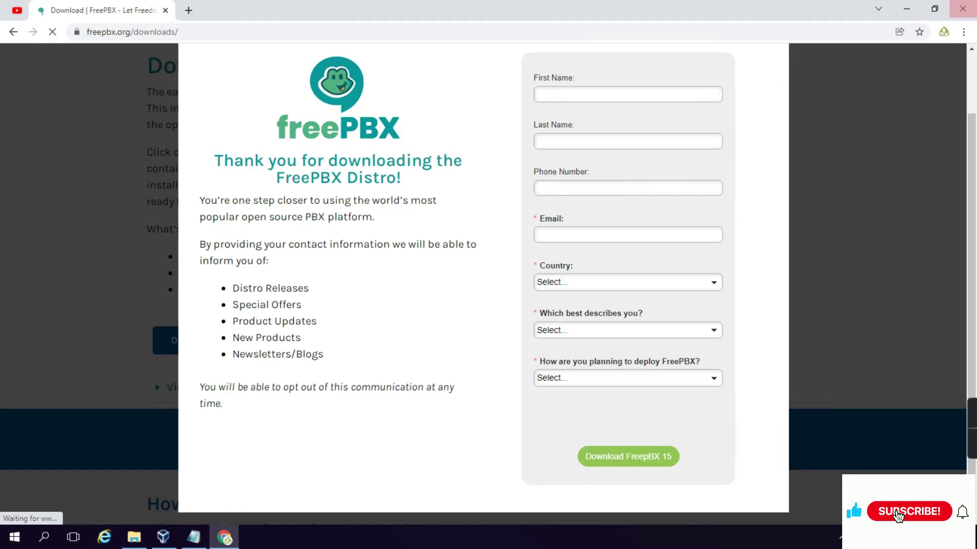
left_click(962, 11)
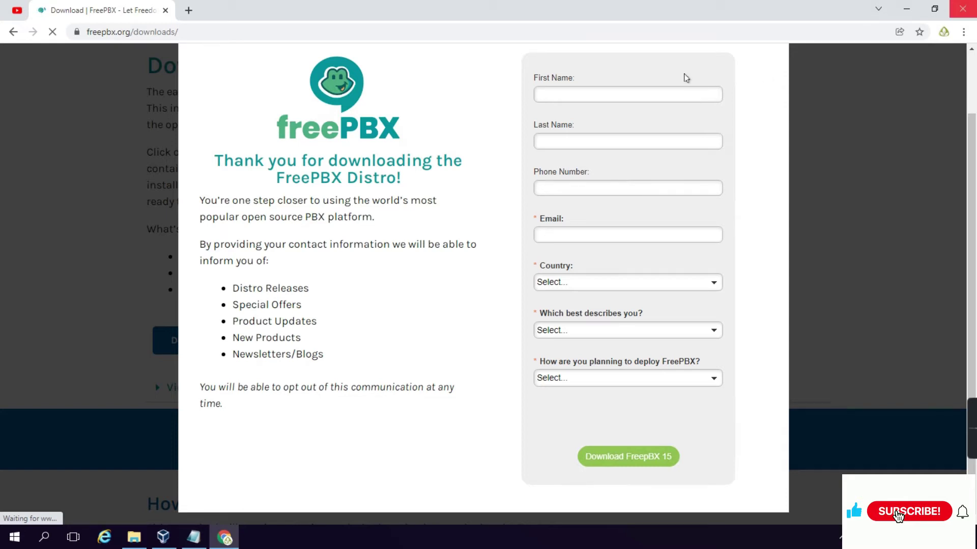
left_click(132, 540)
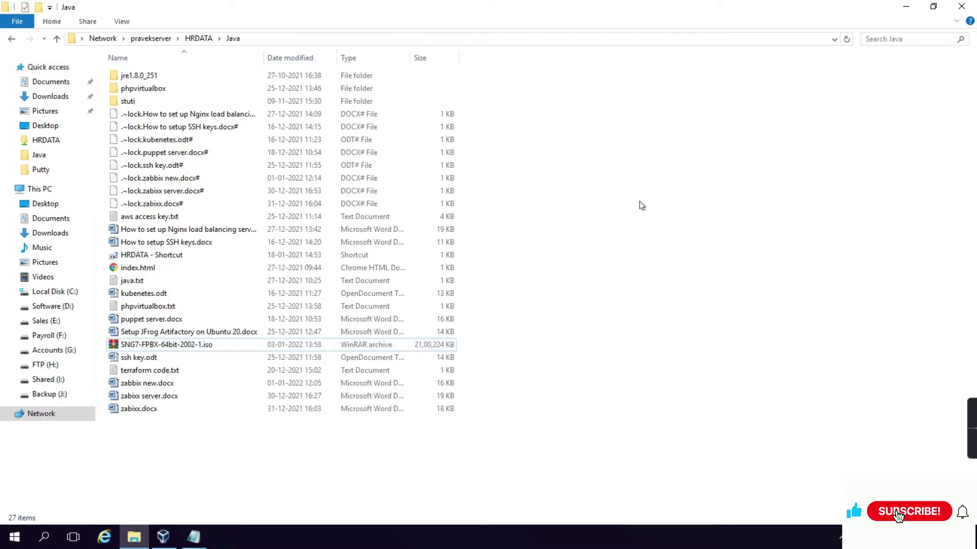
left_click(962, 7)
Start a new virtual machine in VirtualBox Manager named FreePbx
left_click(165, 535)
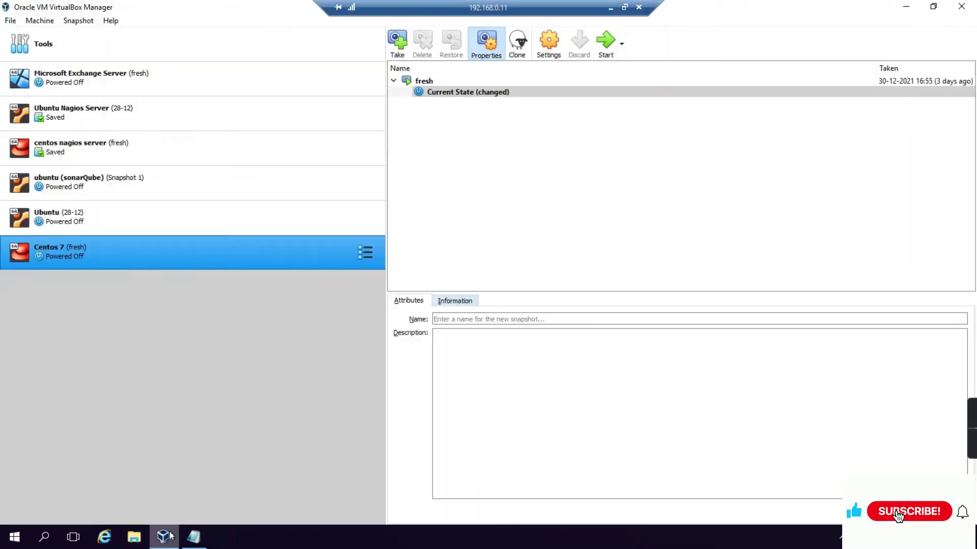
left_click(258, 56)
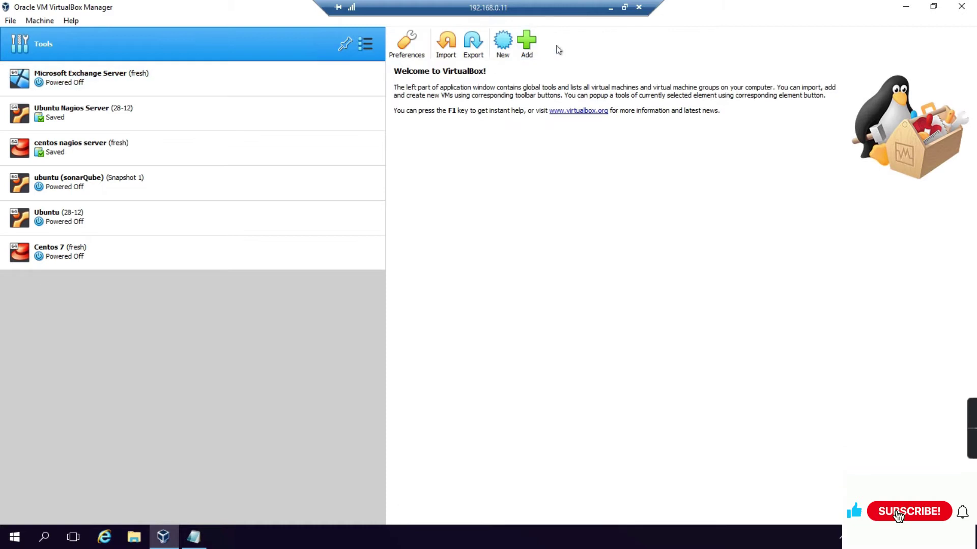
left_click(503, 43)
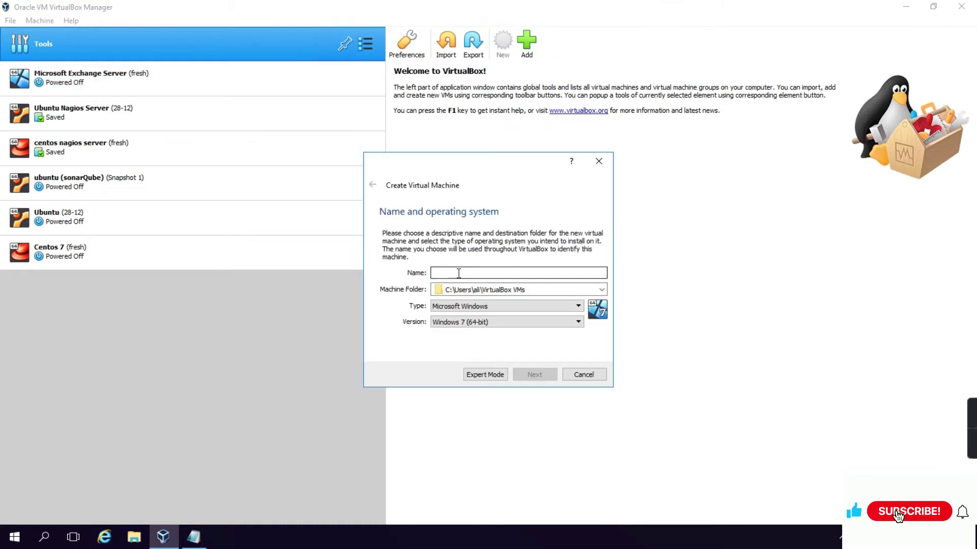
type("FreePbx")
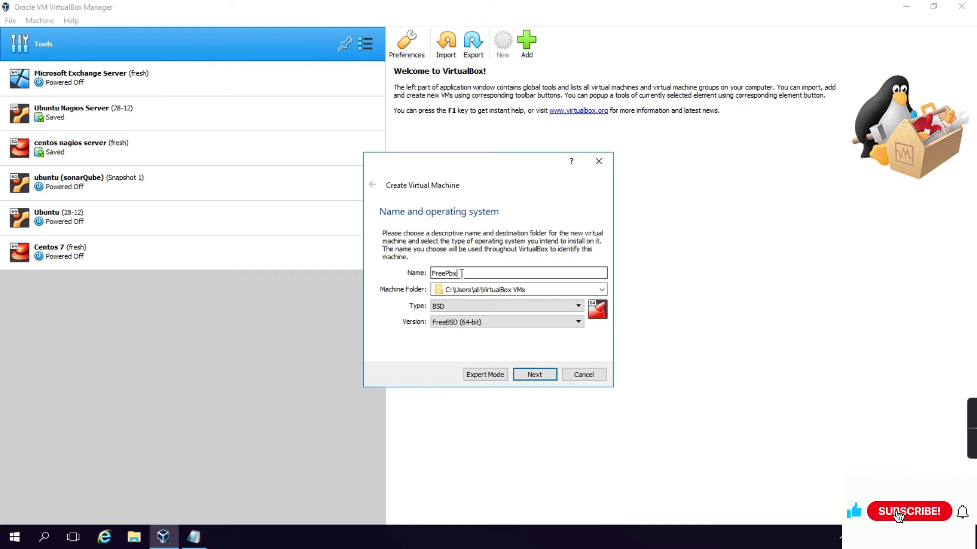
Set type Linux, version Other Linux (64-bit), and 5000 MB of memory
left_click(458, 307)
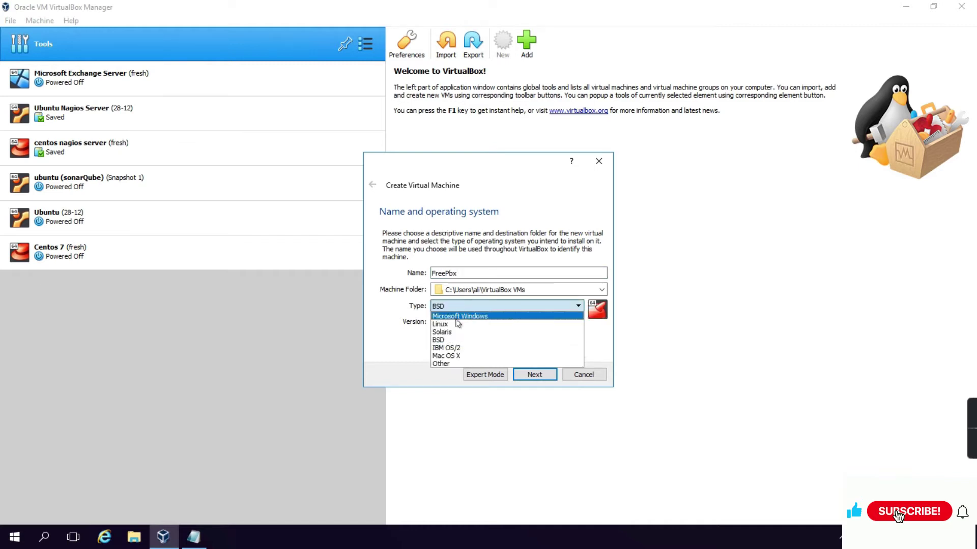
left_click(458, 326)
left_click(460, 322)
scroll(464, 387, "down", 5)
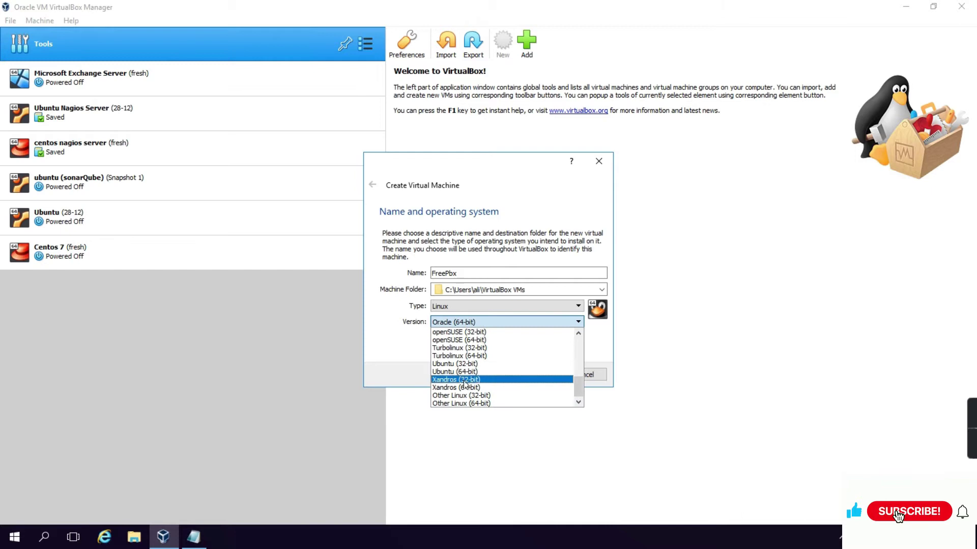
left_click(465, 403)
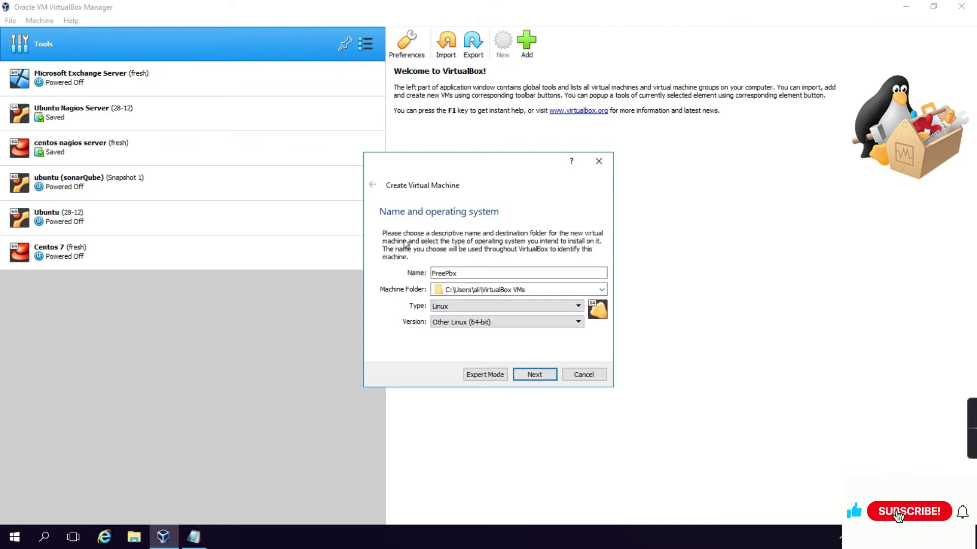
left_click(534, 375)
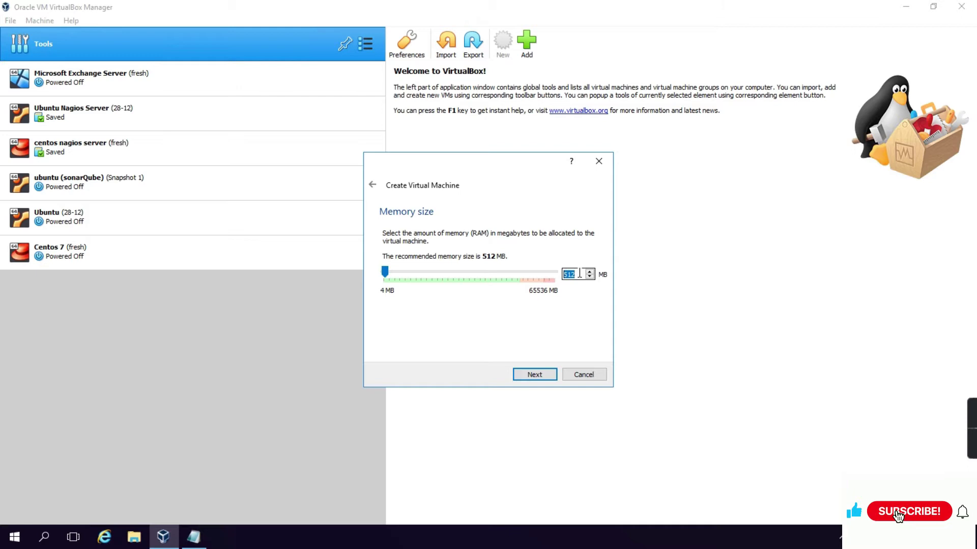
type("5000")
Add a new VDI hard disk, dynamically allocated at 8.00 GB, and create the FreePbx machine
left_click(547, 375)
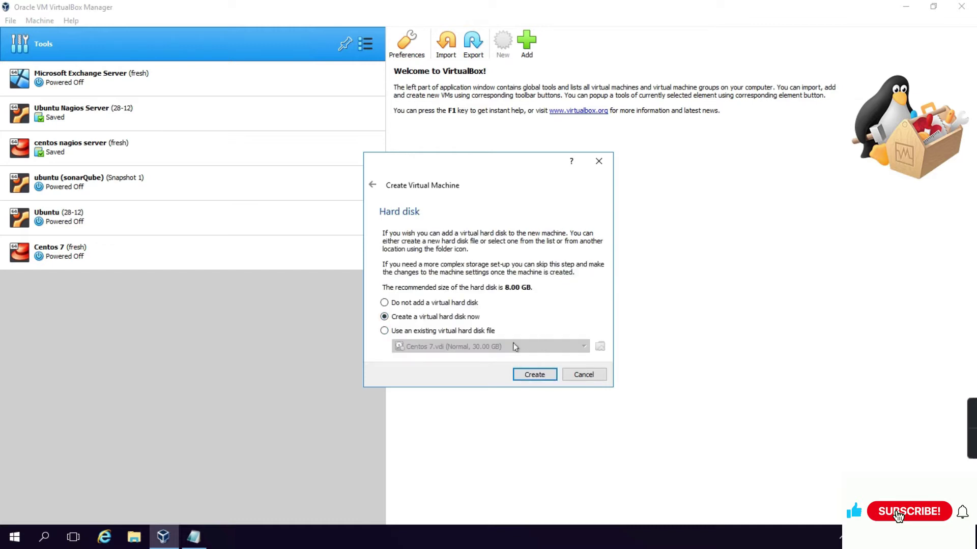
left_click(525, 373)
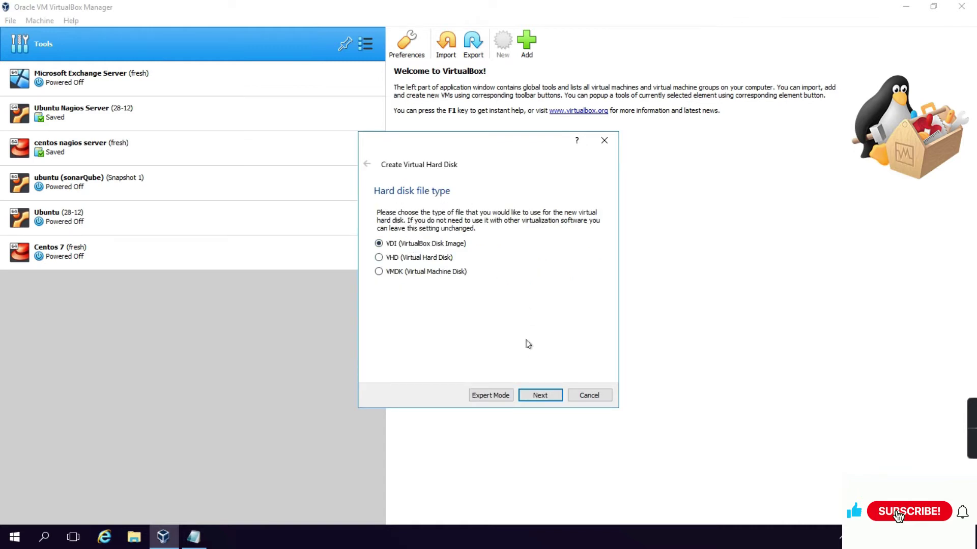
left_click(541, 395)
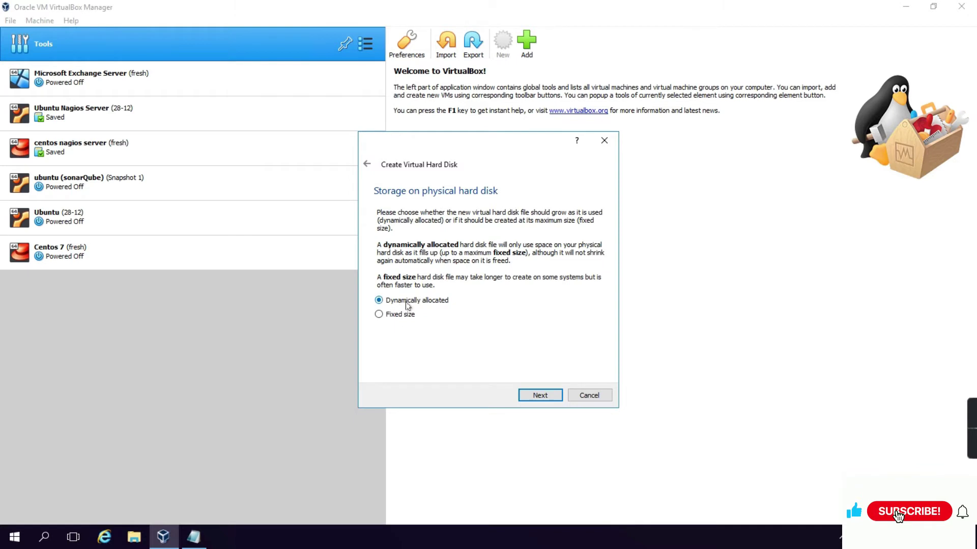
left_click(544, 397)
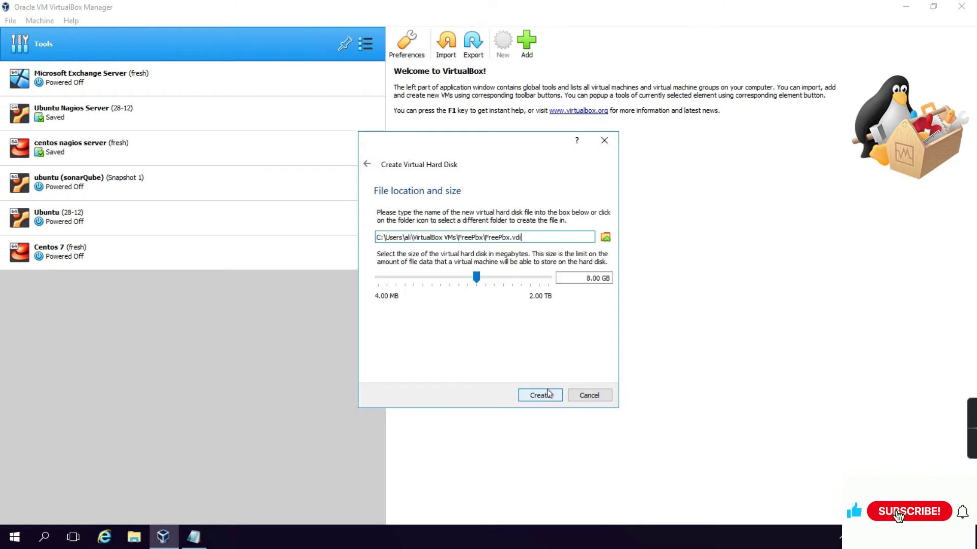
left_click_drag(580, 275, 610, 277)
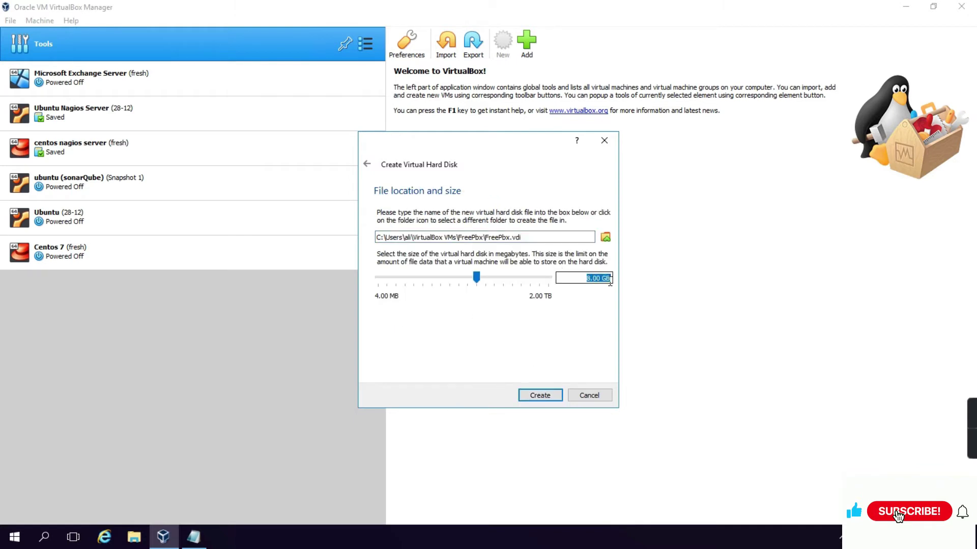
left_click(582, 280)
left_click(555, 396)
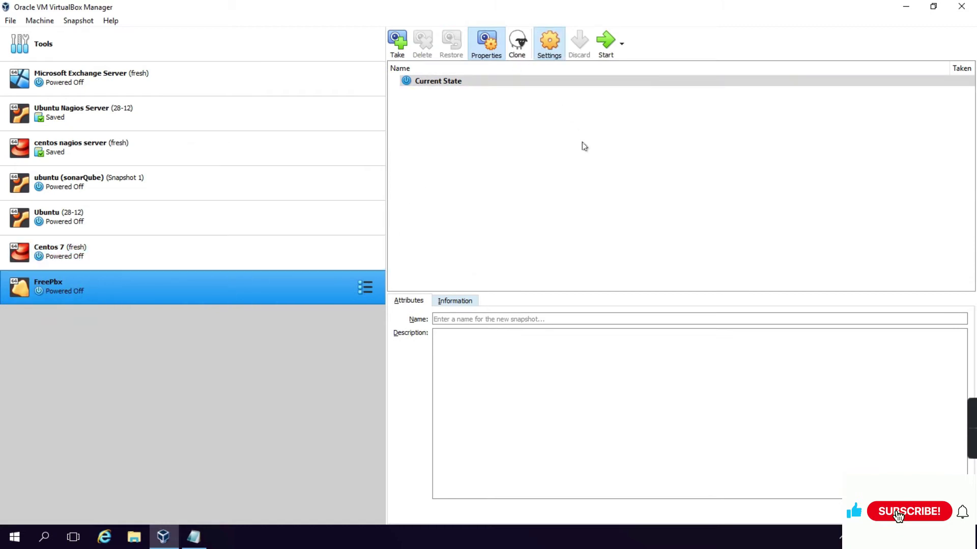
Give the FreePbx machine 2 processors
left_click(328, 154)
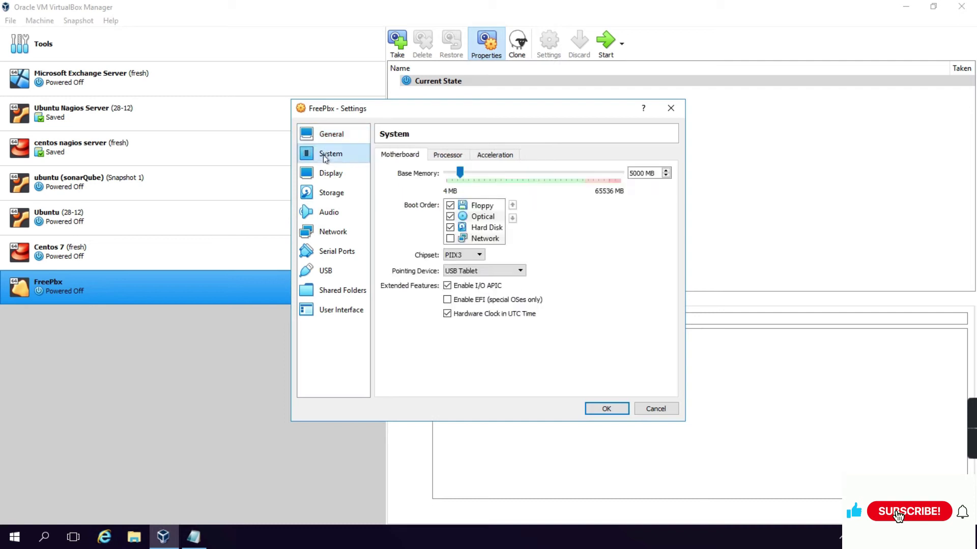
left_click(445, 155)
left_click(666, 171)
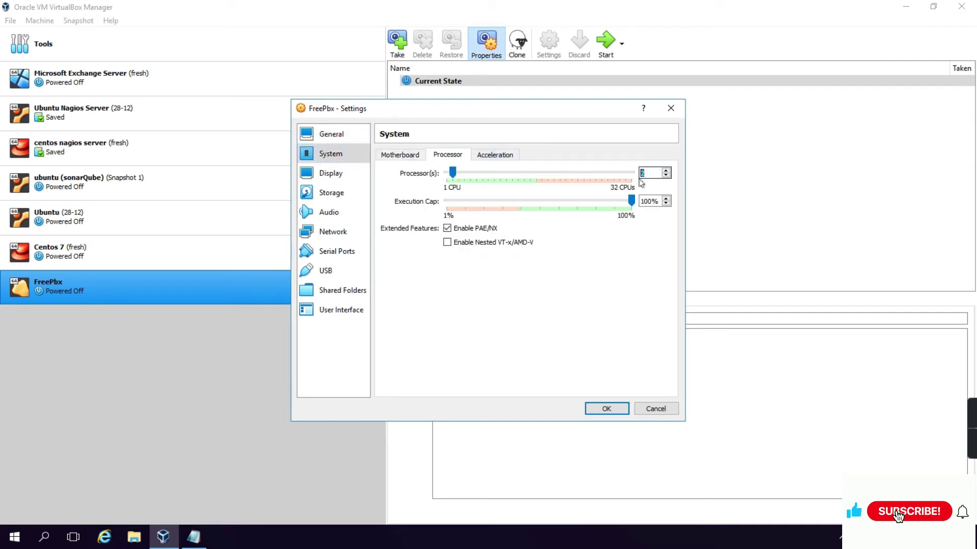
Attach SNG7-FPBX-64bit-2002-1.iso to the empty optical drive
left_click(329, 191)
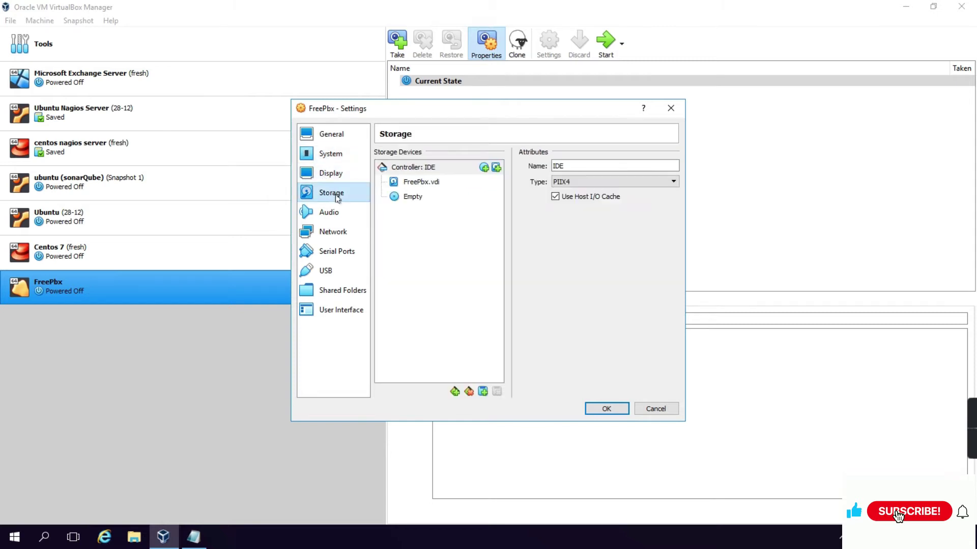
left_click(397, 197)
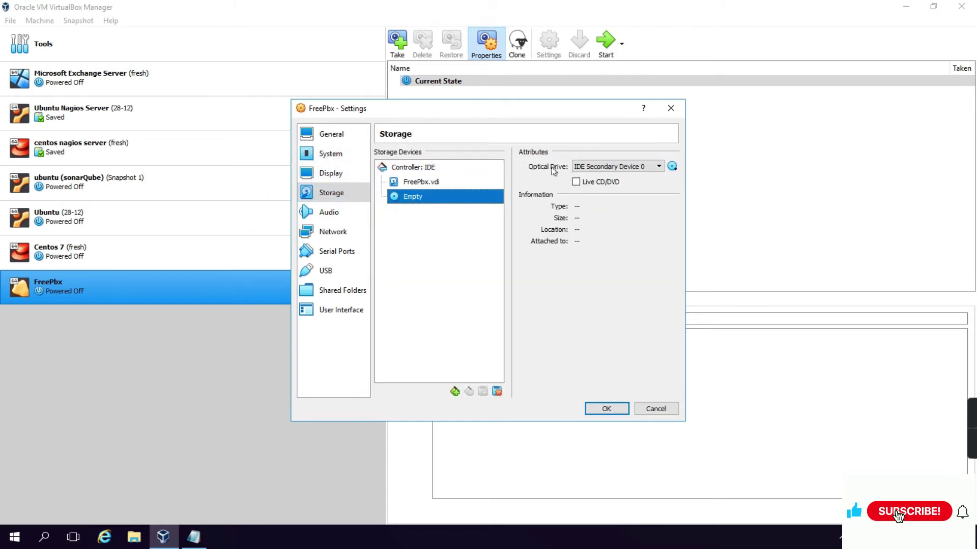
left_click(673, 168)
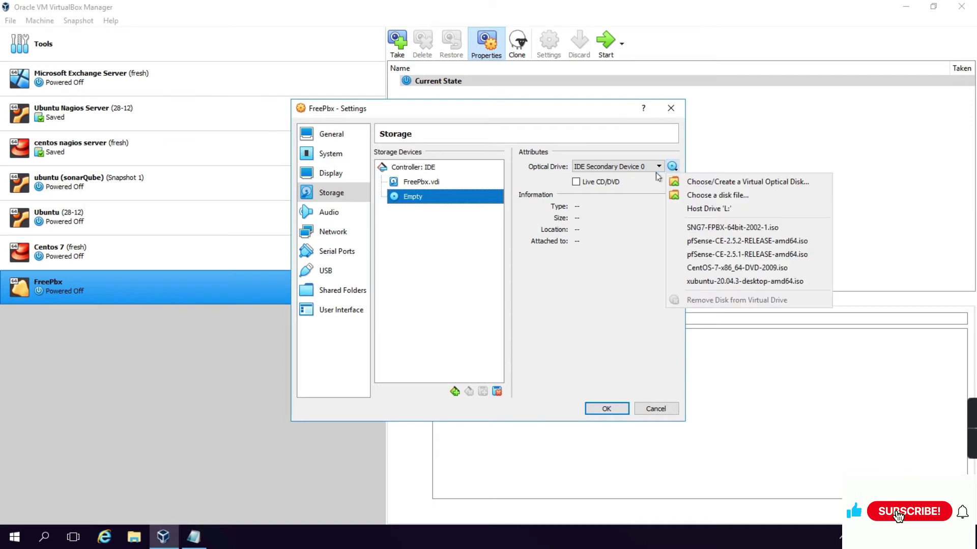
left_click(712, 197)
left_click(467, 255)
left_click(668, 394)
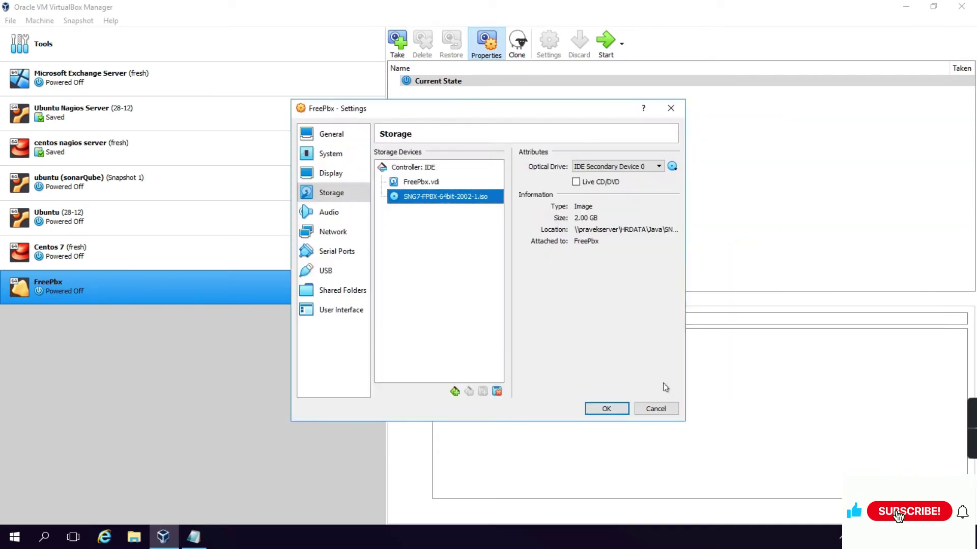
Set the network adapter to Bridged Adapter with promiscuous mode Allow All, and save
left_click(332, 231)
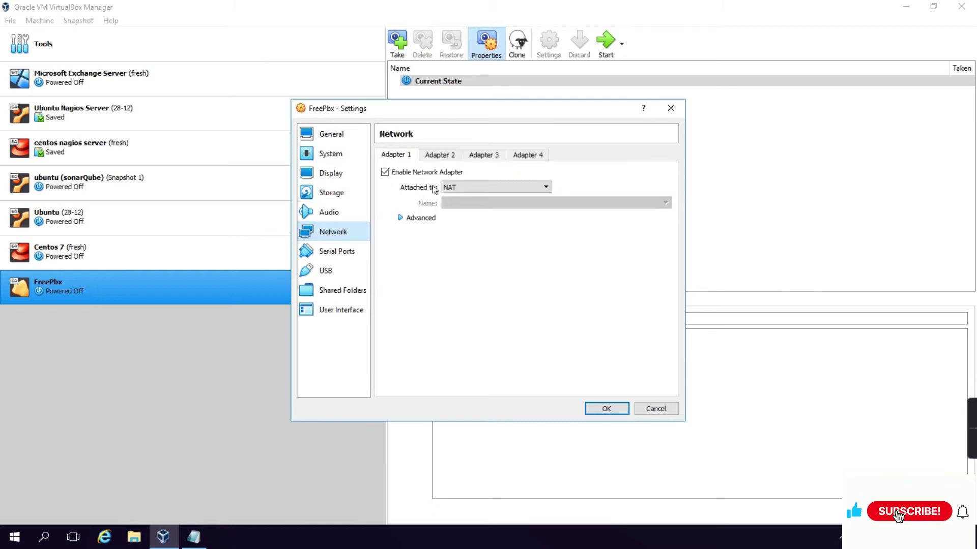
left_click(449, 188)
left_click(466, 205)
left_click(417, 219)
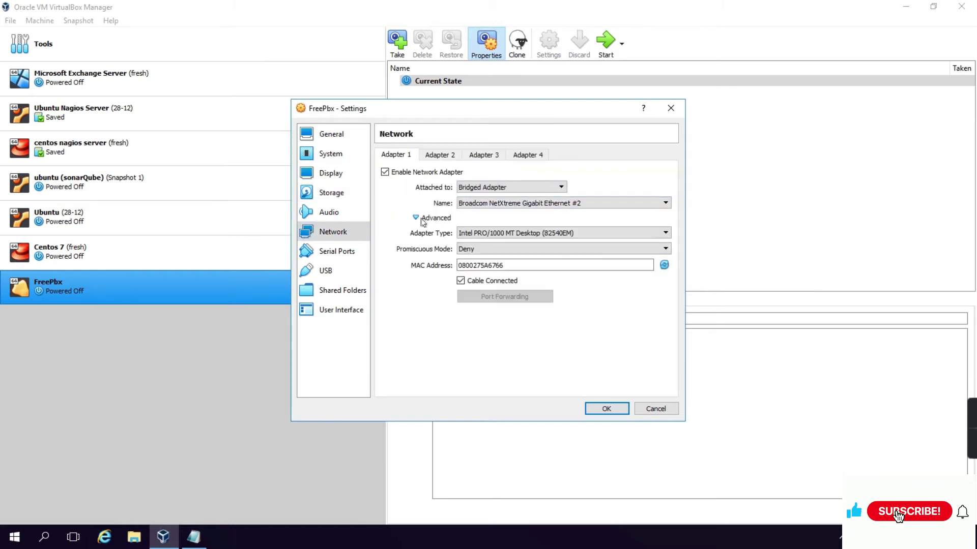
left_click(478, 255)
left_click(482, 274)
left_click(604, 410)
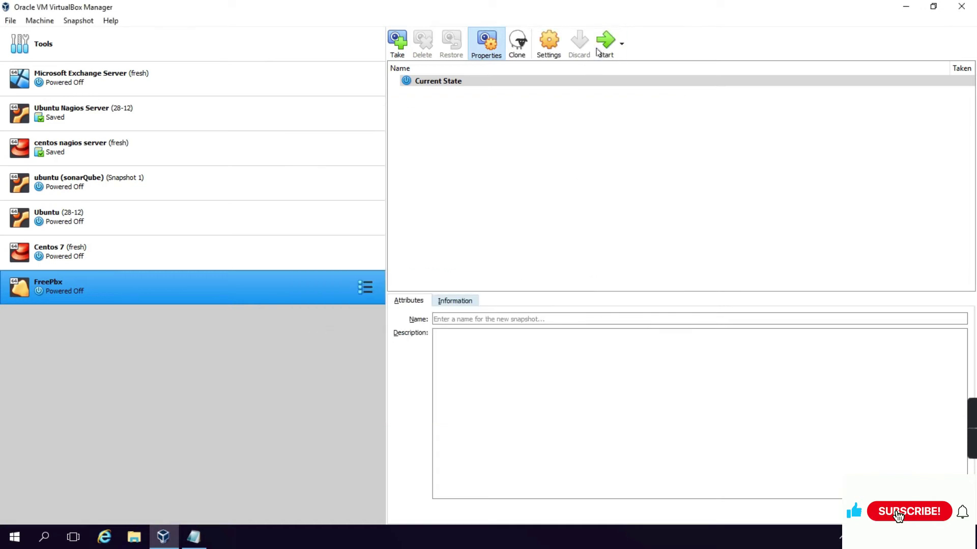
Power on FreePbx and boot it from SNG7-FPBX-64bit-2002-1.iso picked in the Optical Disk Selector
left_click(606, 45)
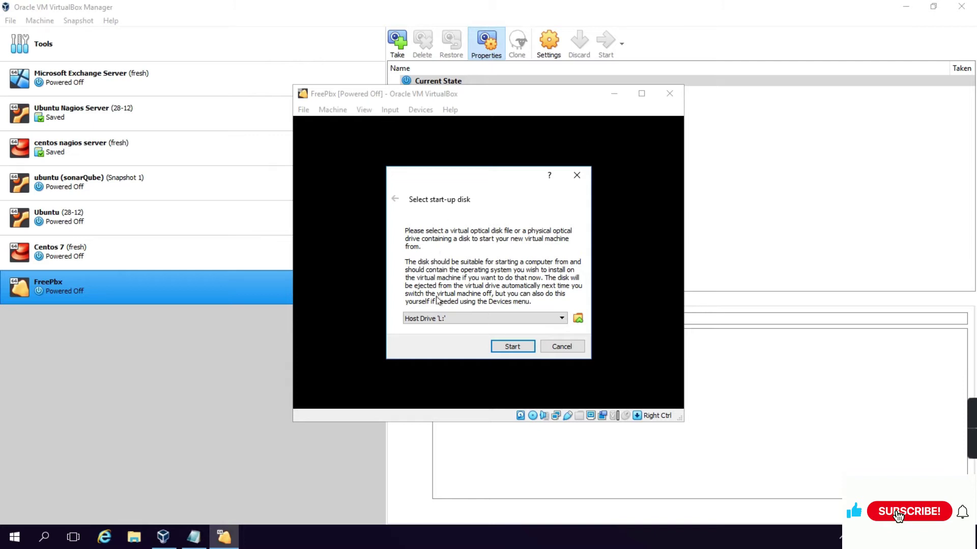
left_click(577, 320)
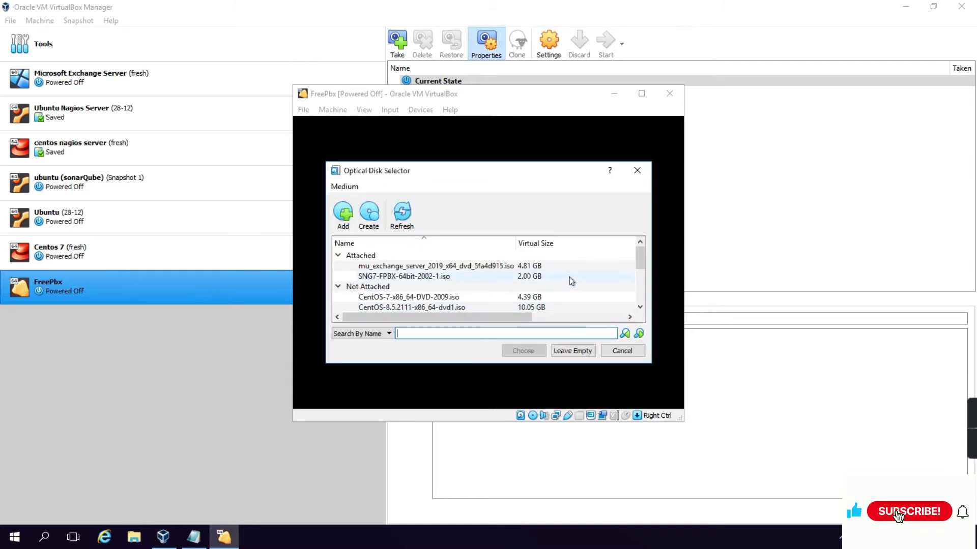
left_click(400, 279)
left_click(516, 351)
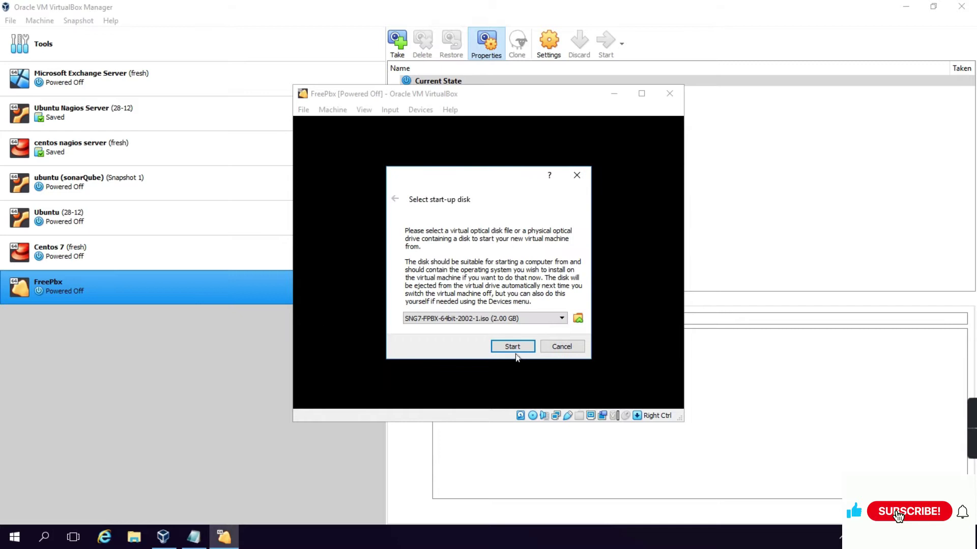
left_click(513, 347)
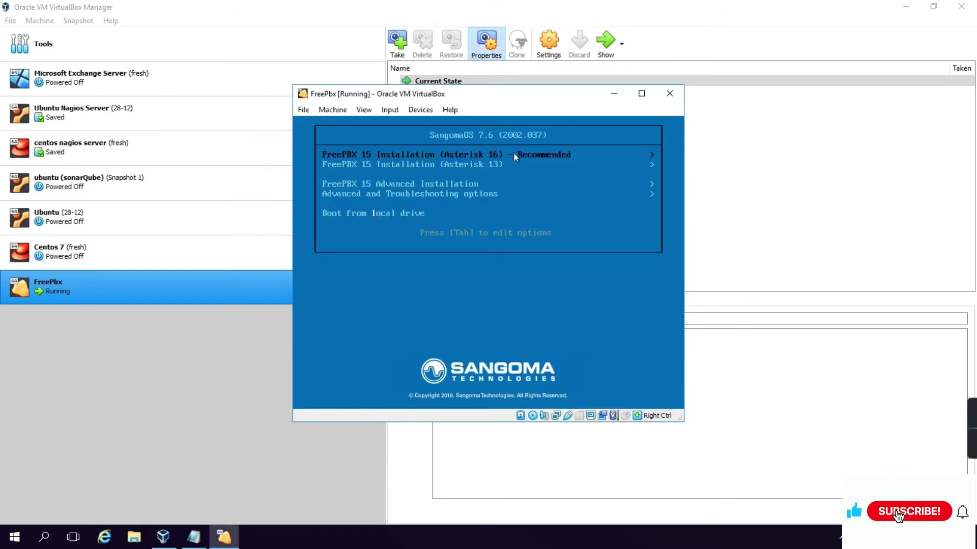
Choose FreePBX 15 Installation (Asterisk 16), Graphical Installation – Output to VGA, then FreePBX Standard
left_click(563, 161)
key("Return")
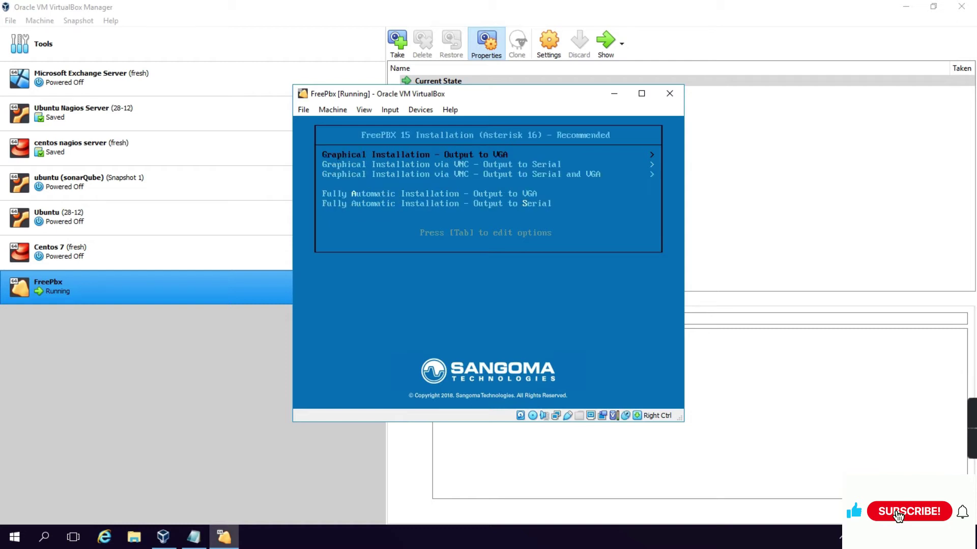
key("Control_R")
key("Return")
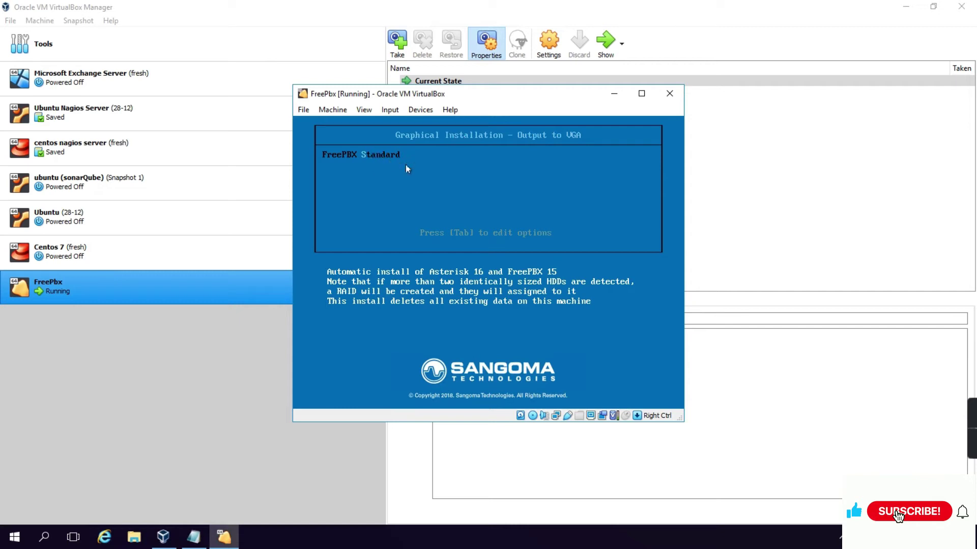
key("Return")
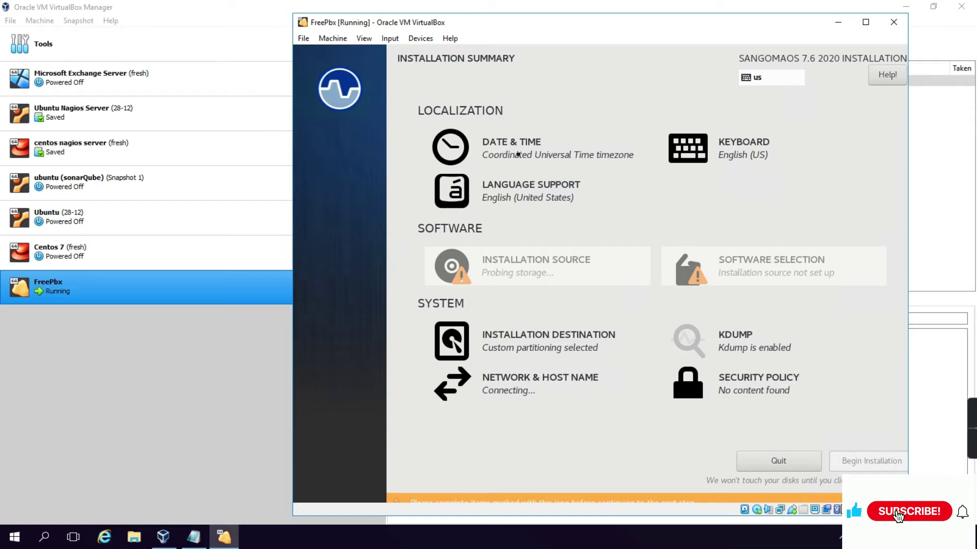
Set the installer timezone to Asia/Kolkata
left_click(518, 154)
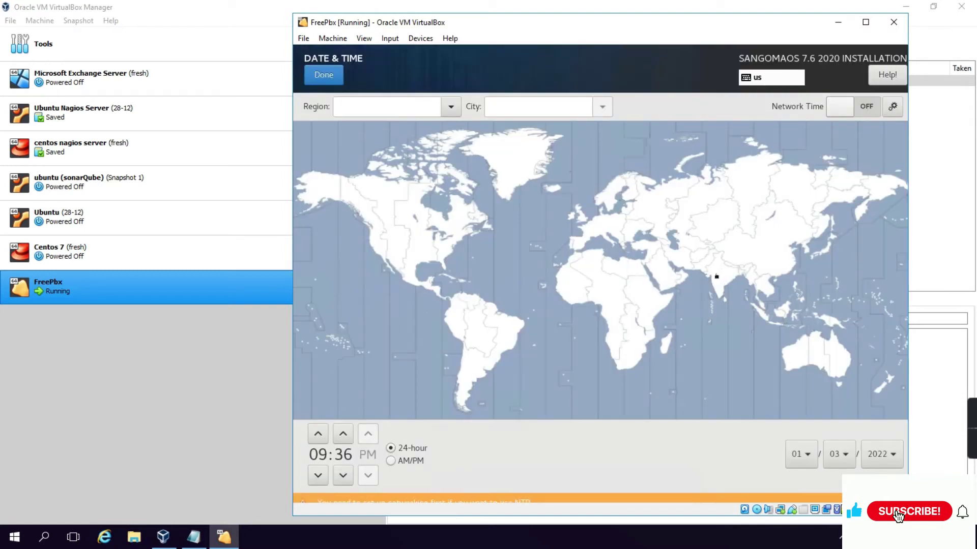
left_click(719, 277)
left_click(325, 77)
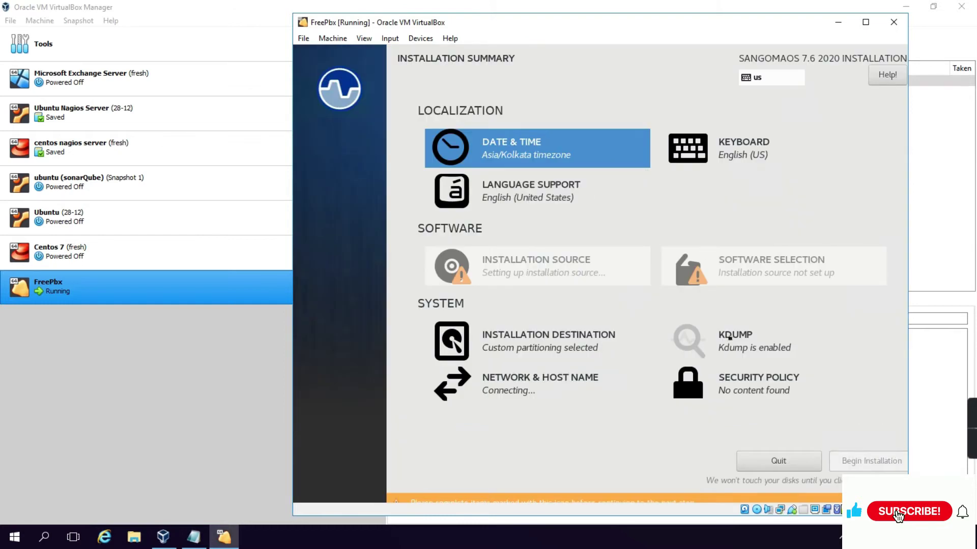
Disable Kdump and return to the installation summary
left_click(731, 341)
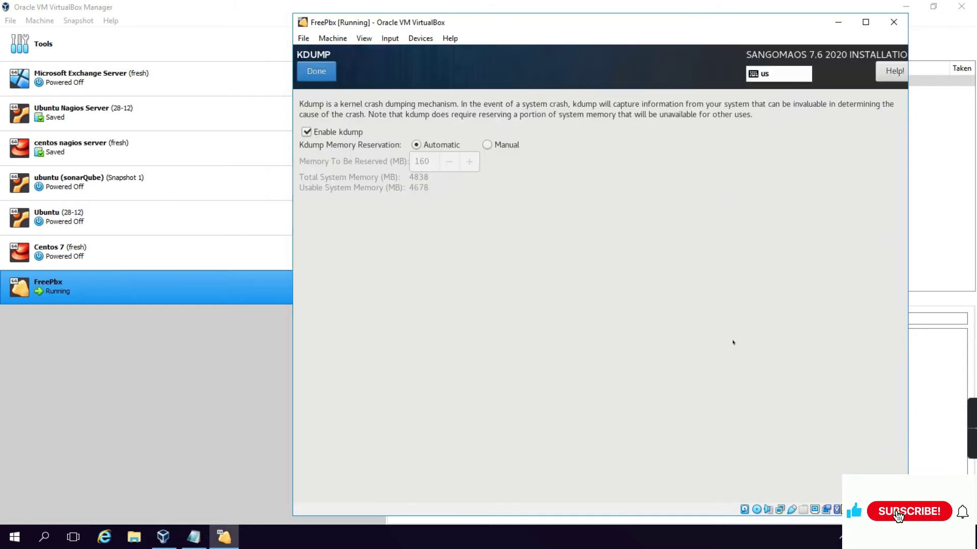
left_click(308, 132)
left_click(316, 71)
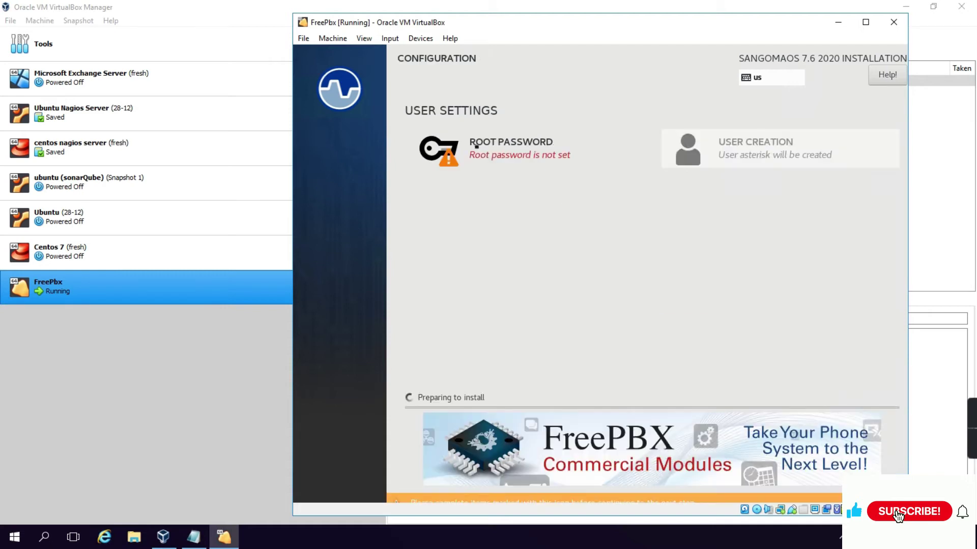
Enter and confirm the root password, then reboot once the installation completes
left_click(488, 157)
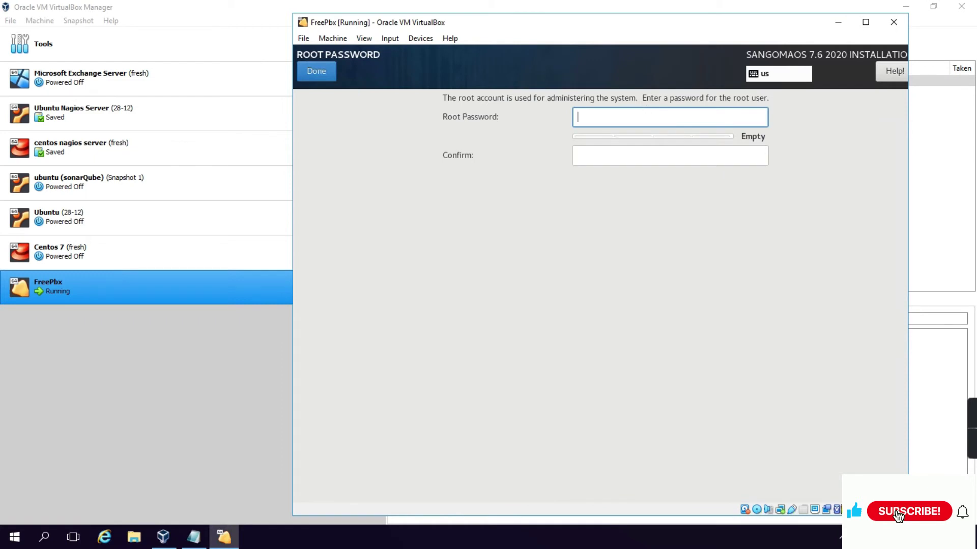
type("1234")
key("Tab")
type("1234")
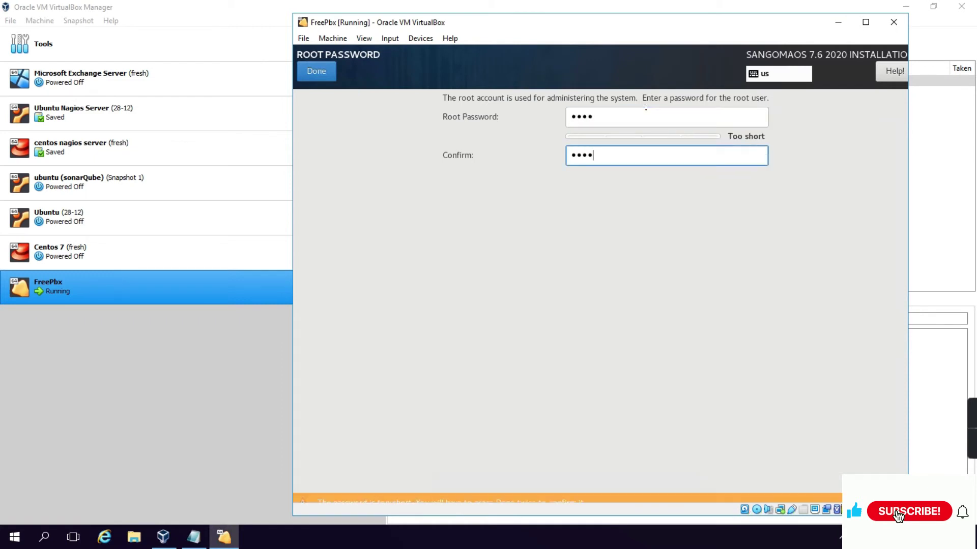
left_click(316, 73)
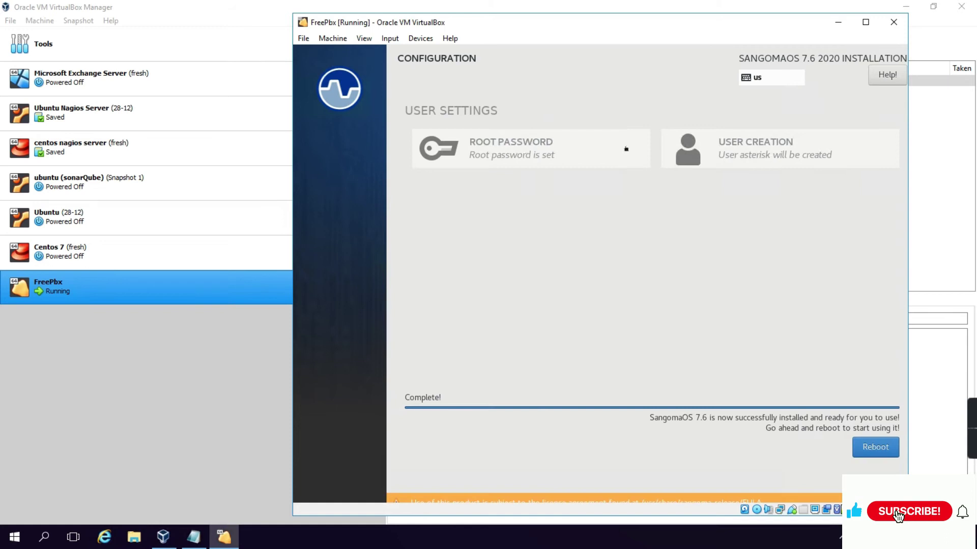
left_click(866, 448)
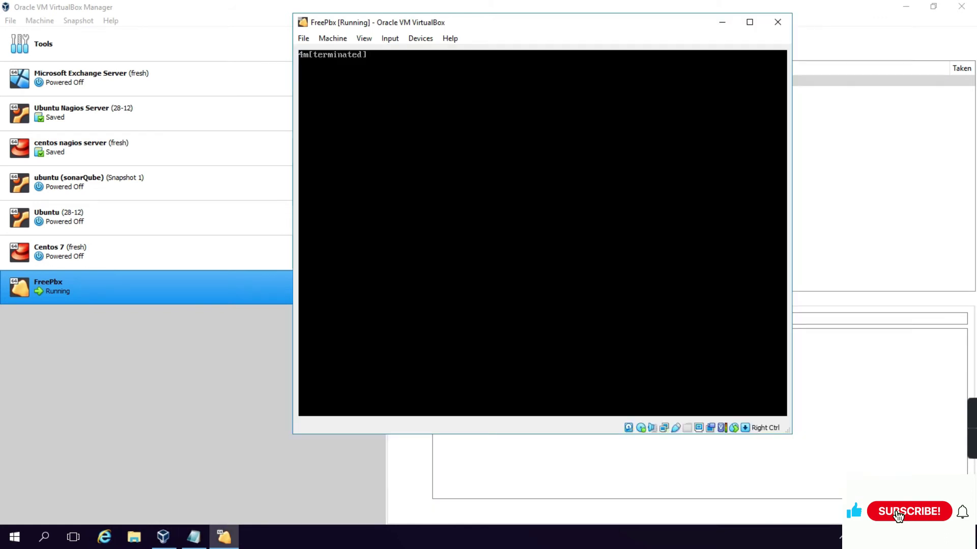
Force-eject the installer ISO from the optical drive and boot Sangoma Linux from GRUB
left_click(426, 37)
mouse_move(444, 55)
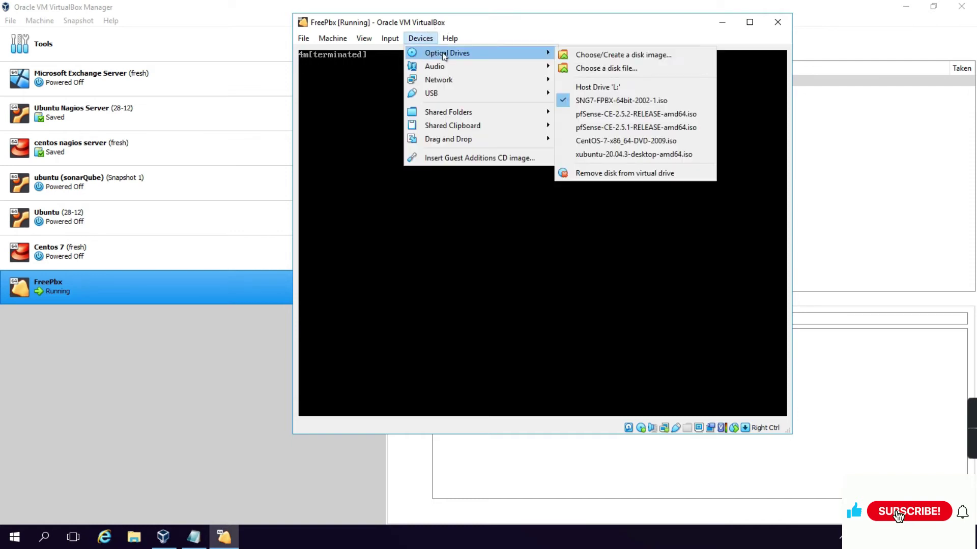
left_click(616, 173)
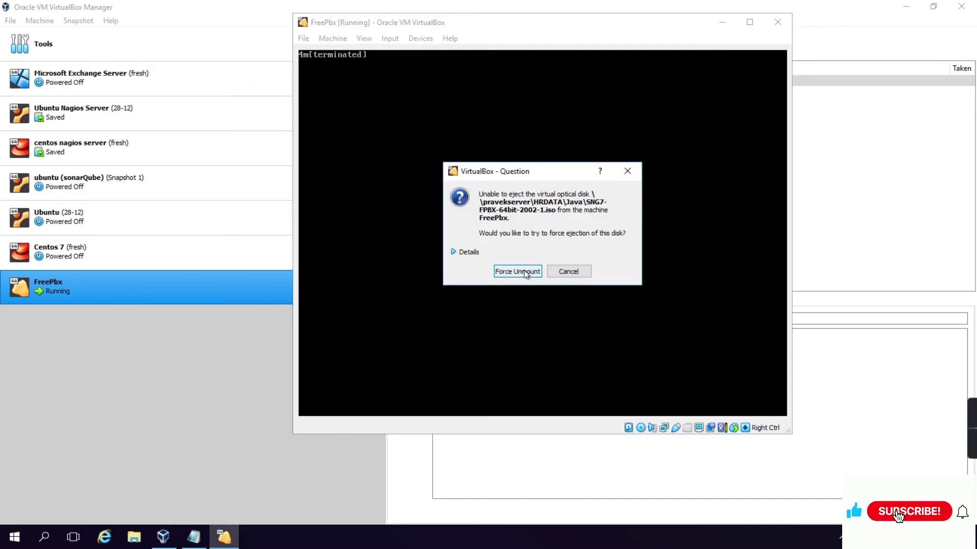
left_click(525, 273)
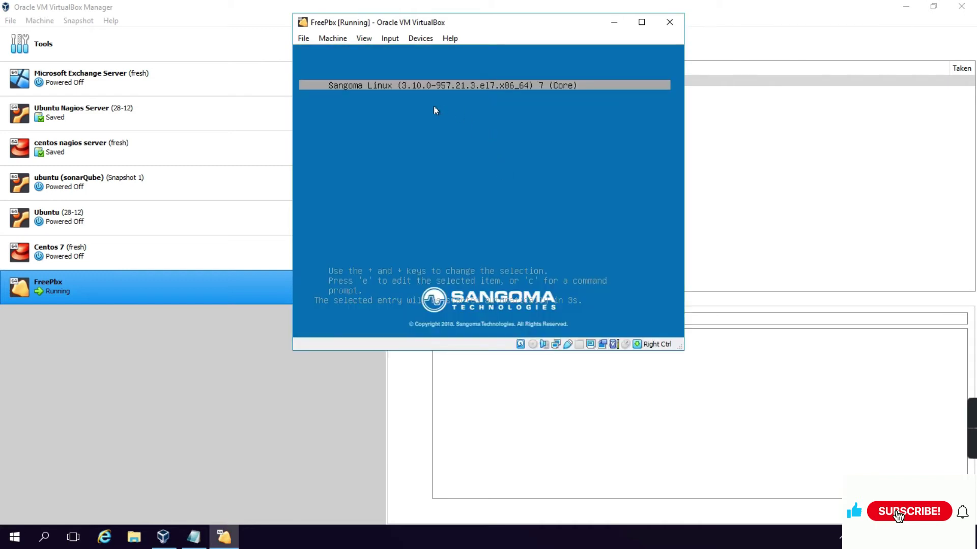
key("Return")
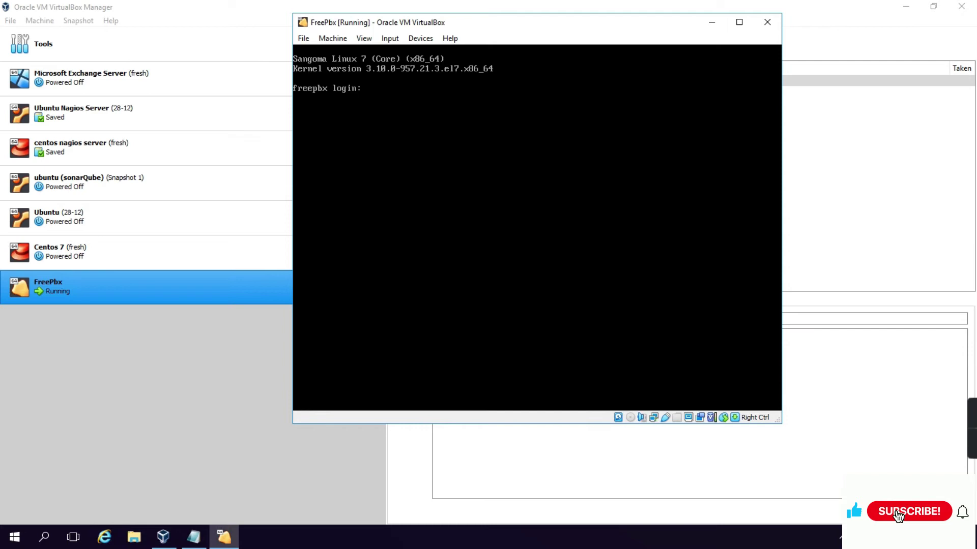
Log in on the freepbx console as root with the root password, after a mistaken admin attempt
type("dmin")
key("Return")
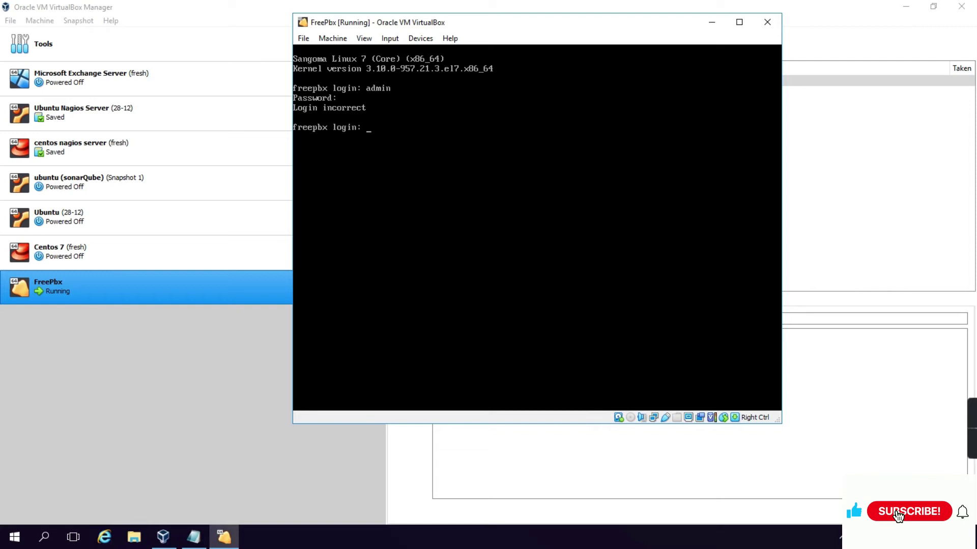
type("root")
key("Return")
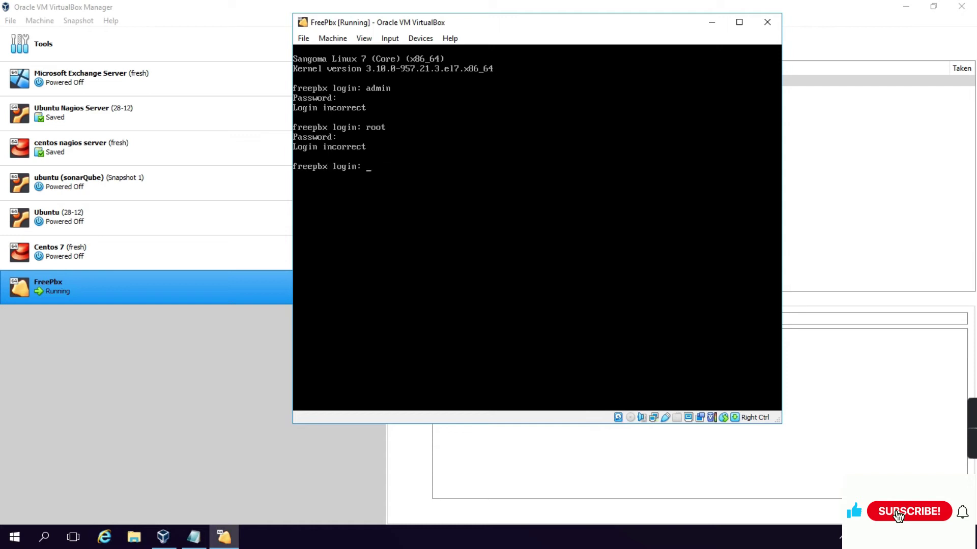
type("oot")
key("Return")
key("Return")
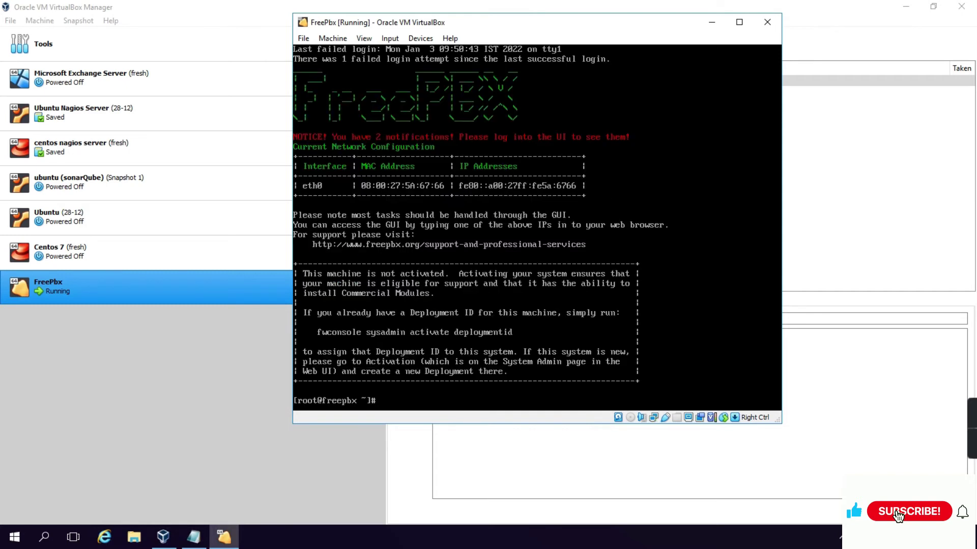
List interfaces with ifconfig and assign eth0 192.168.0.252/24 with netmask 255.255.255.0
type("clear")
key("Return")
type("ifconfig")
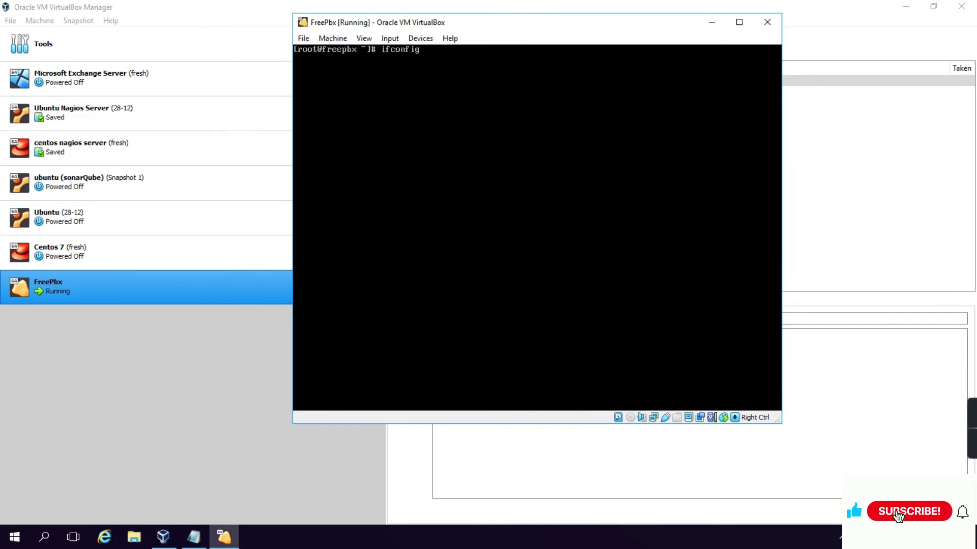
key("Return")
type("ifconfig eth0 192.168.0.")
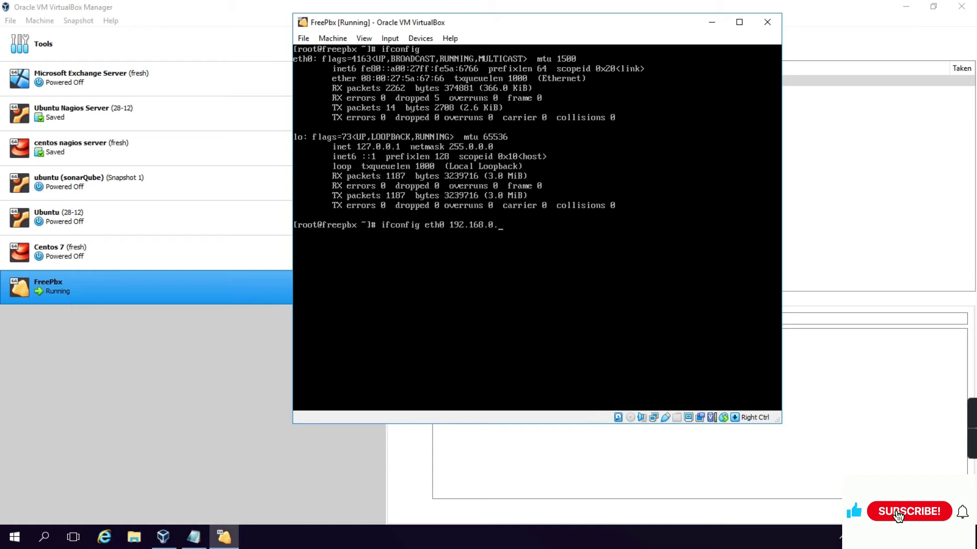
type("50")
key("BackSpace")
type("2/24 netmask 255.255.255.0")
key("Return")
Verify eth0's new address, ping the gateway 192.168.0.1, and bring up Windows' Run box
type("ifconfig")
key("Return")
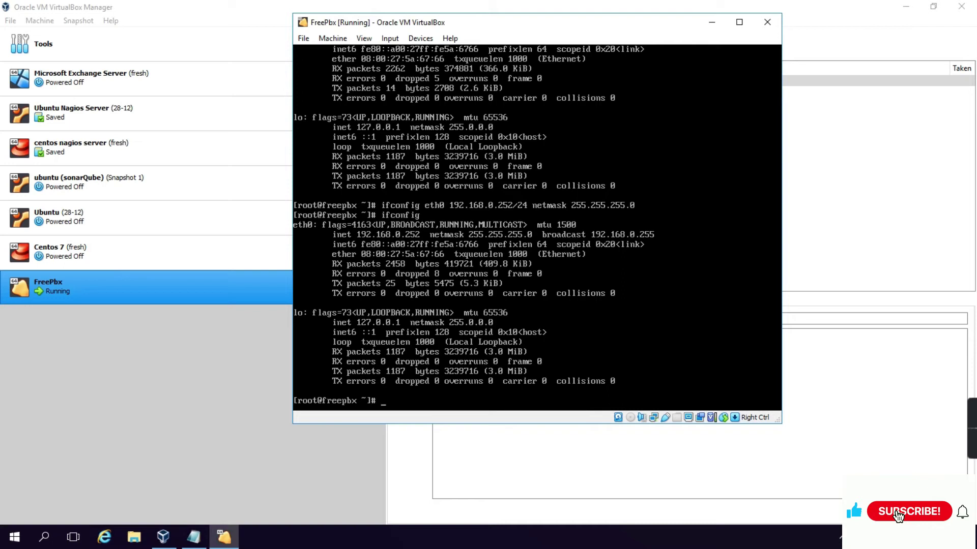
key("ctrl+l")
type("ping 192.168.0.1")
key("Return")
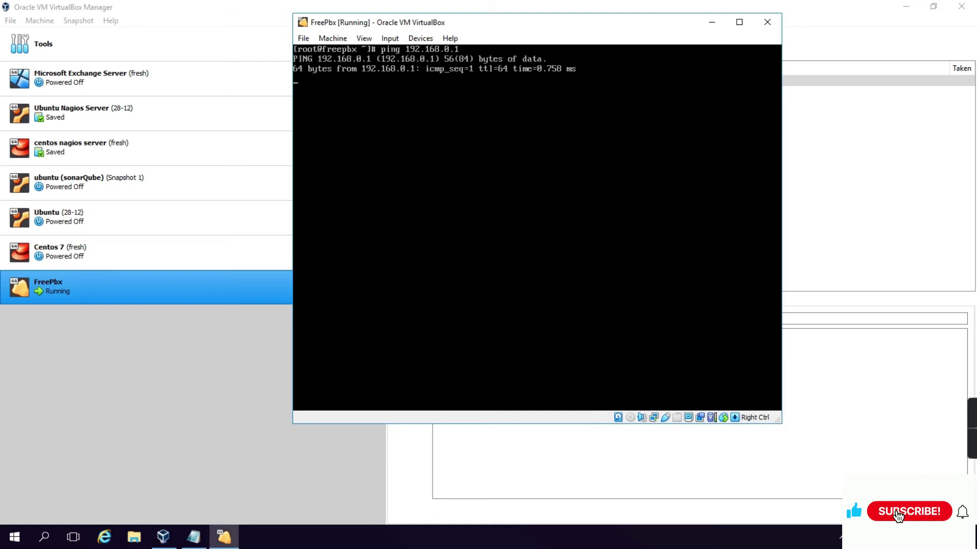
right_click(15, 537)
left_click(58, 481)
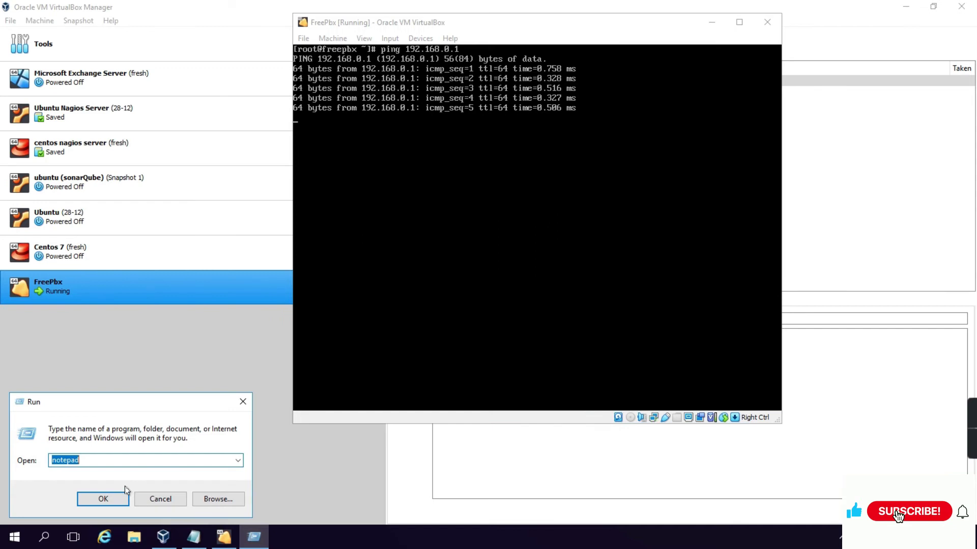
Run cmd, ping 192.168.0.252 from the host, close the prompt, and launch the browser
left_click(124, 488)
type("ping")
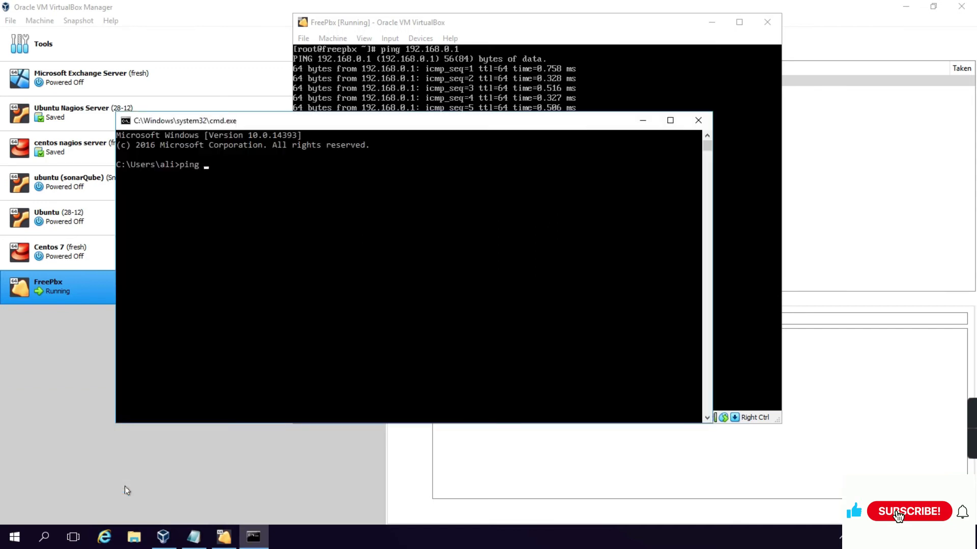
key("BackSpace")
key("BackSpace")
key("BackSpace")
key("BackSpace")
key("BackSpace")
type("ping 192.168.0.252")
key("Return")
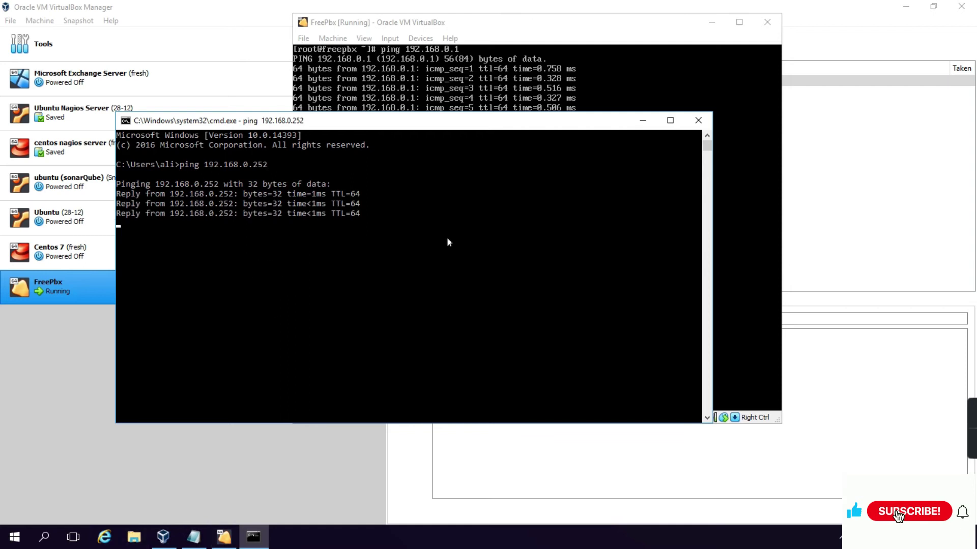
left_click(698, 120)
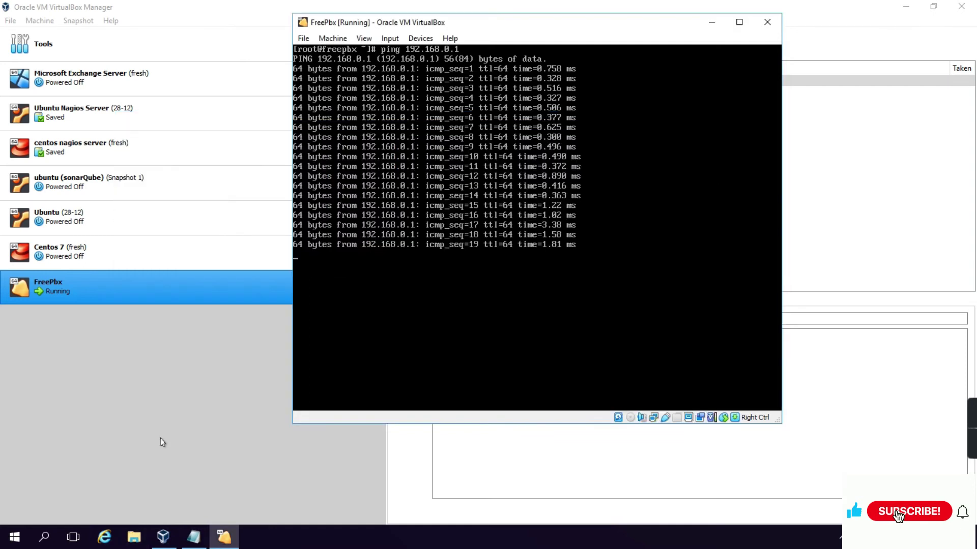
left_click(104, 538)
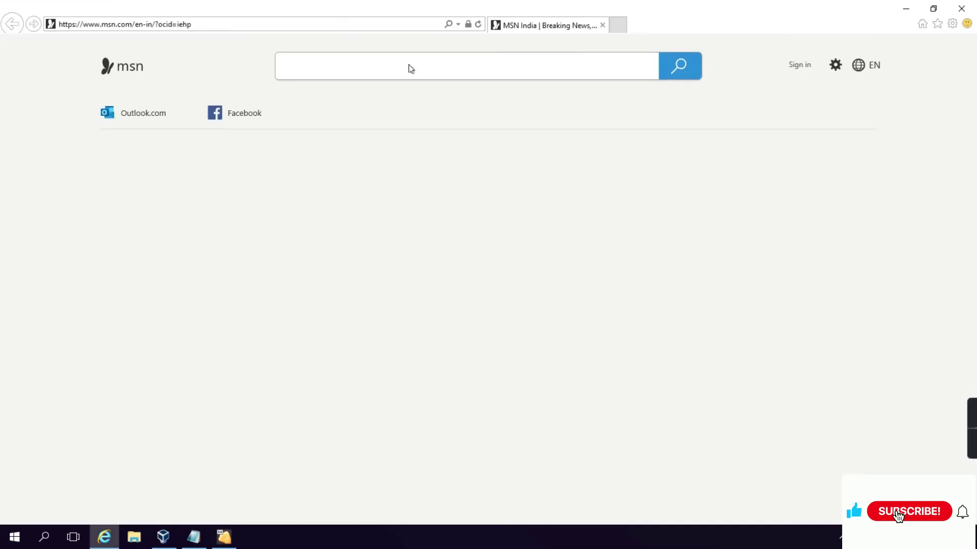
Return to the VM console and stop the gateway ping with Ctrl+C, showing 0% packet loss
key("alt+Tab")
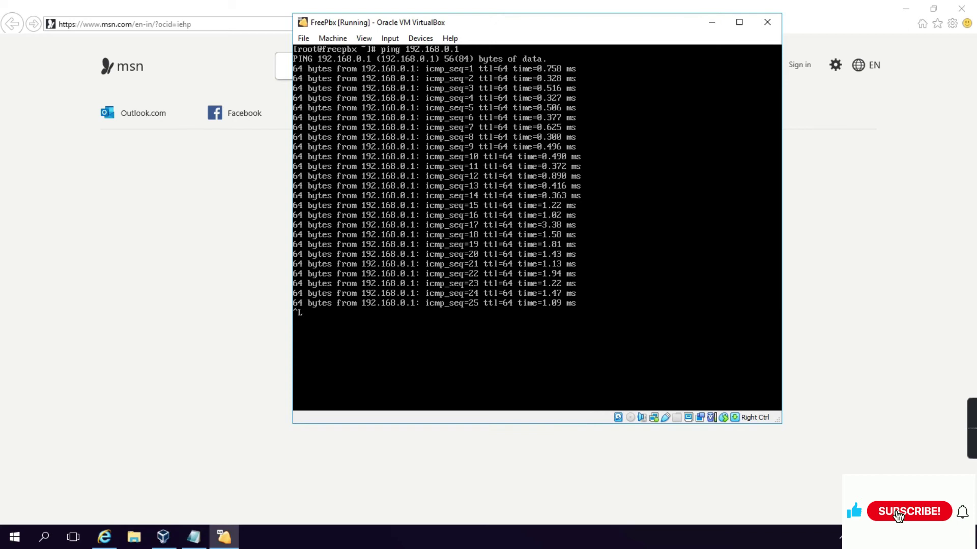
key("ctrl+c")
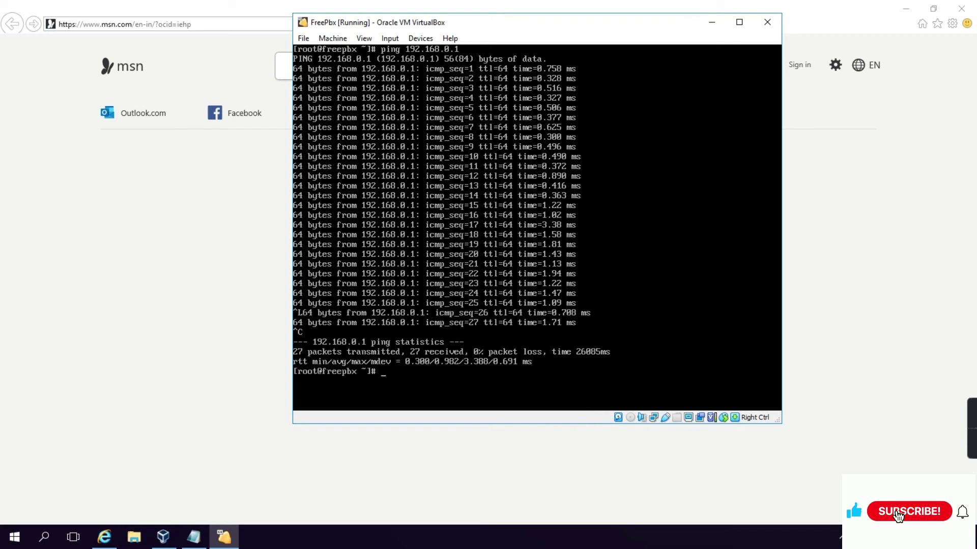
left_click(234, 55)
Load the FreePBX web interface at 192.168.0.252 in the browser
left_click(238, 25)
type("192.168.0.252/")
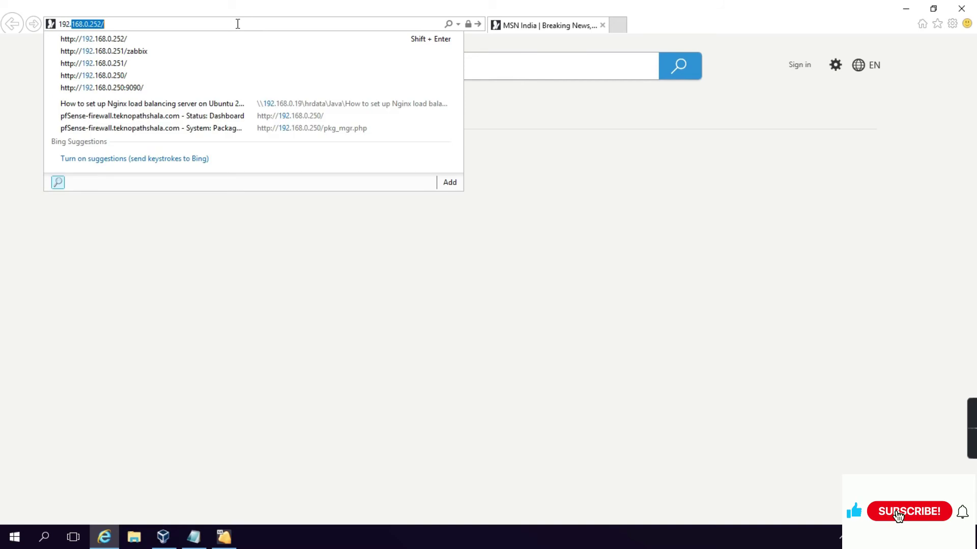
key("Return")
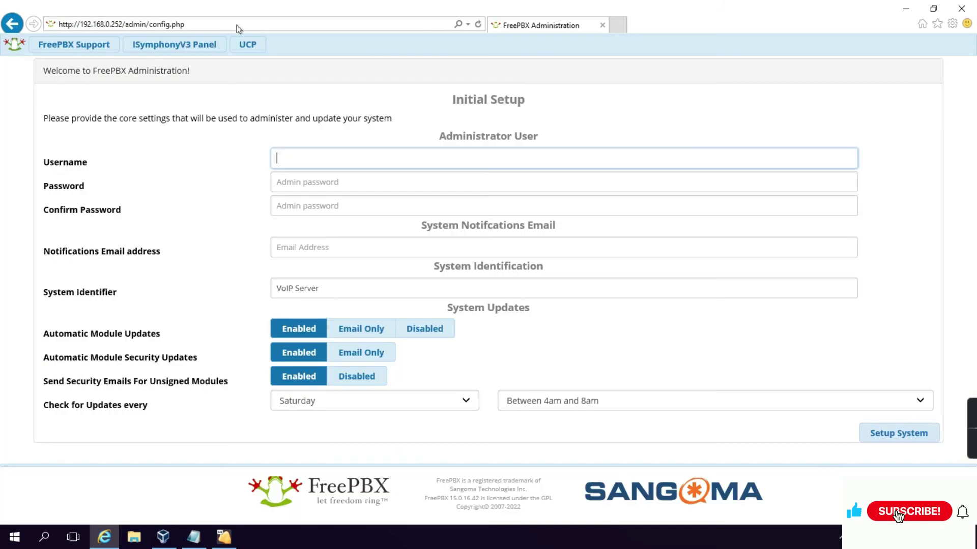
left_click_drag(450, 101, 551, 104)
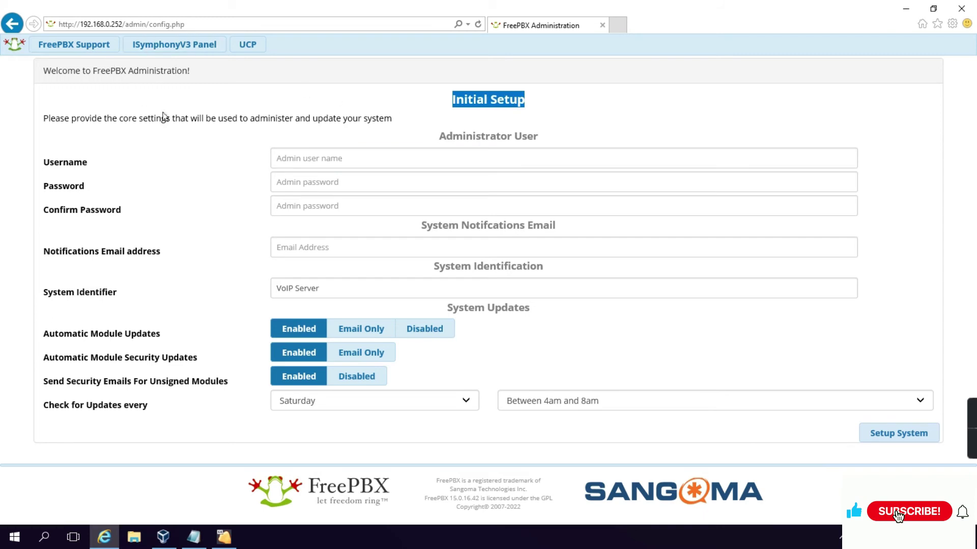
Enter username admin, the password in both fields, and the notifications e-mail address
left_click(326, 157)
type("admin")
key("Tab")
type("1234")
key("Tab")
type("1234")
key("Tab")
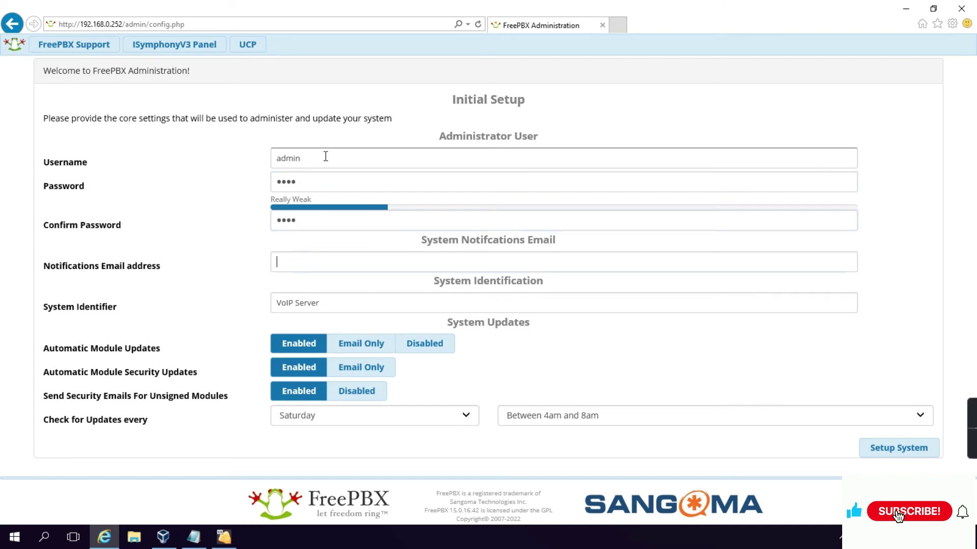
key("Tab")
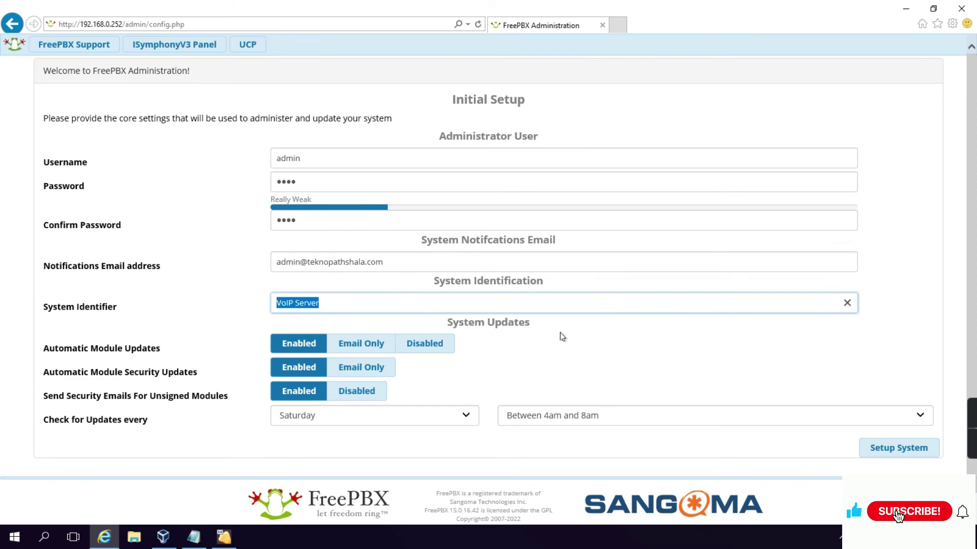
Submit Setup System, open FreePBX Administration, and log in as admin with its password
left_click(888, 448)
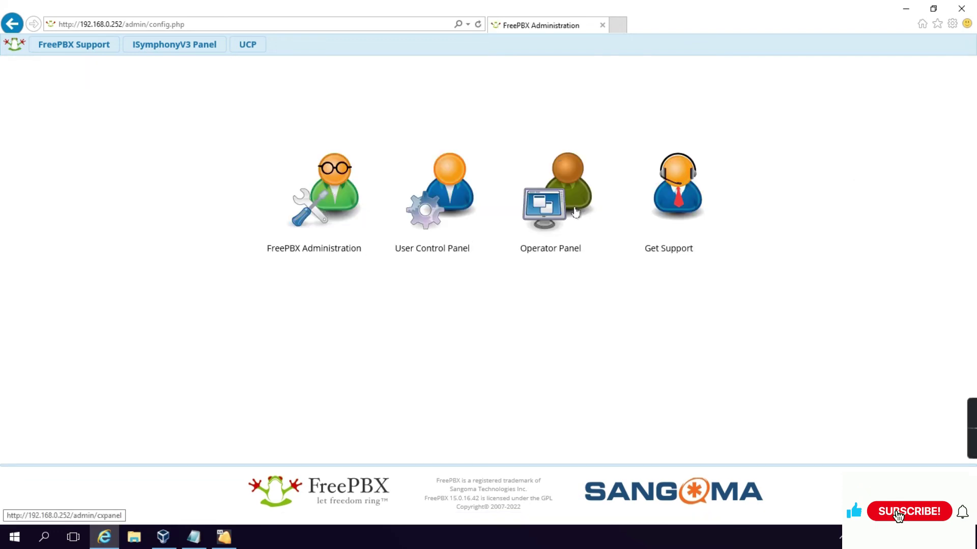
left_click(339, 186)
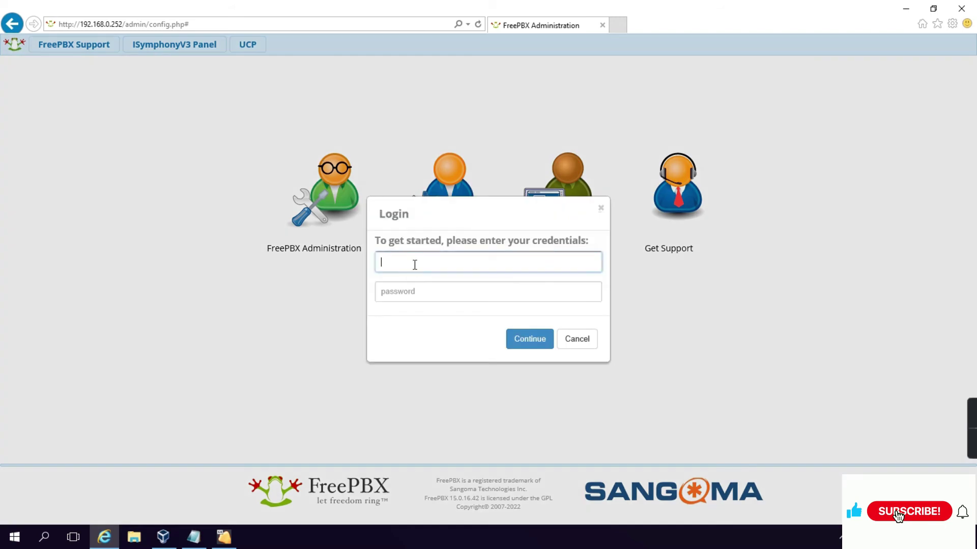
type("admin")
key("Tab")
type("****")
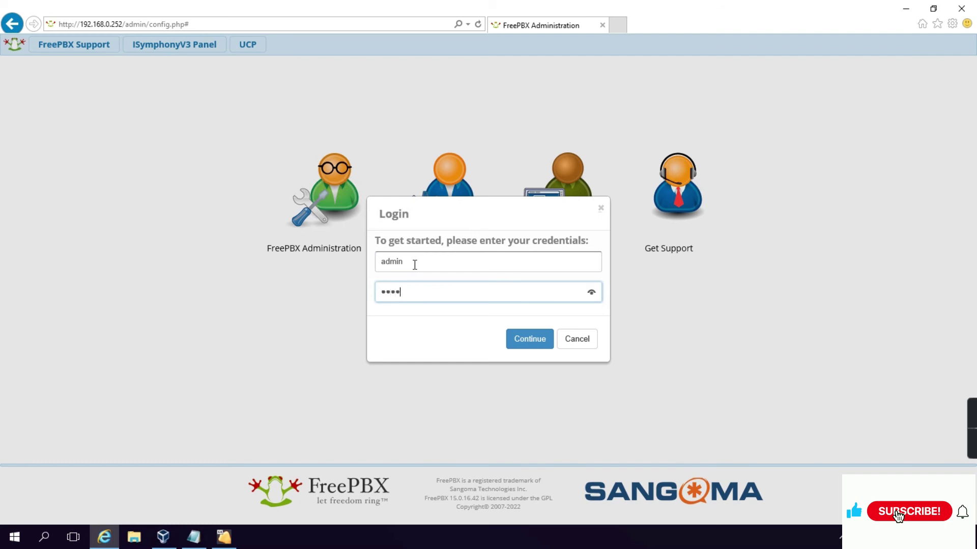
left_click(534, 339)
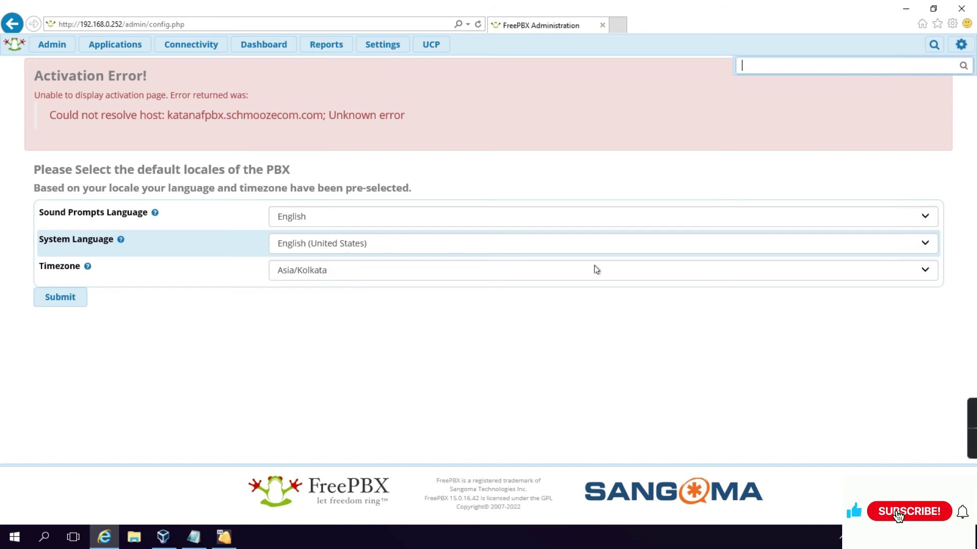
Submit the default English locales and Asia/Kolkata timezone, then continue into the firewall wizard introduction
left_click(60, 298)
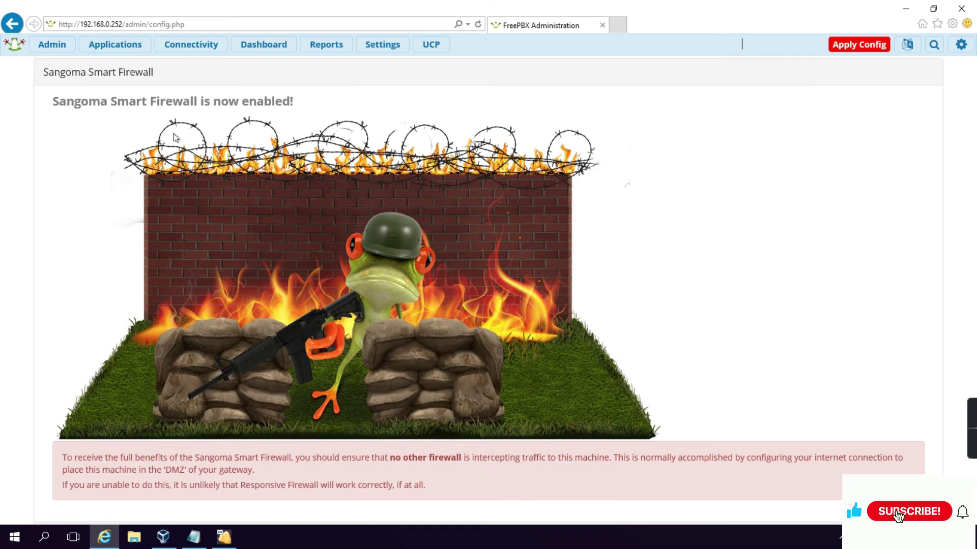
scroll(567, 310, "down", 3)
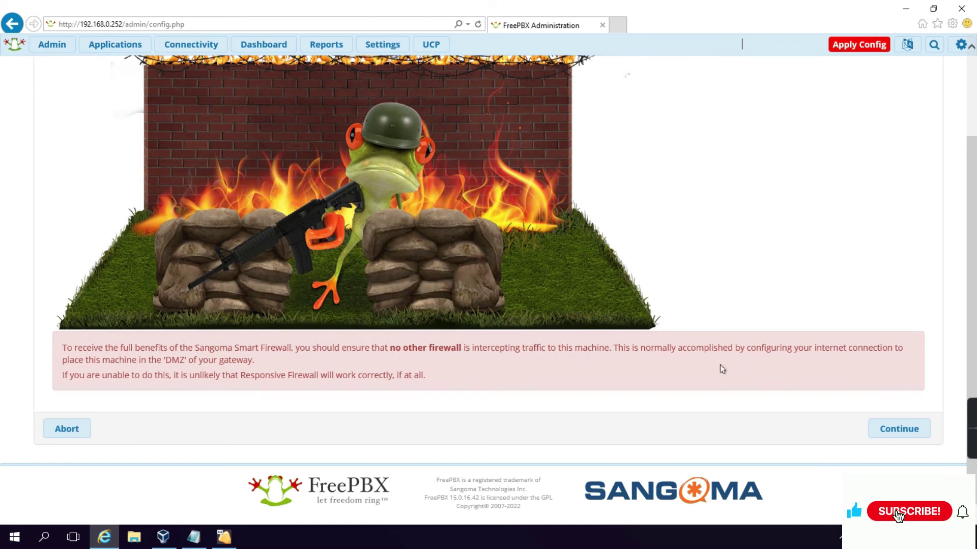
left_click(899, 429)
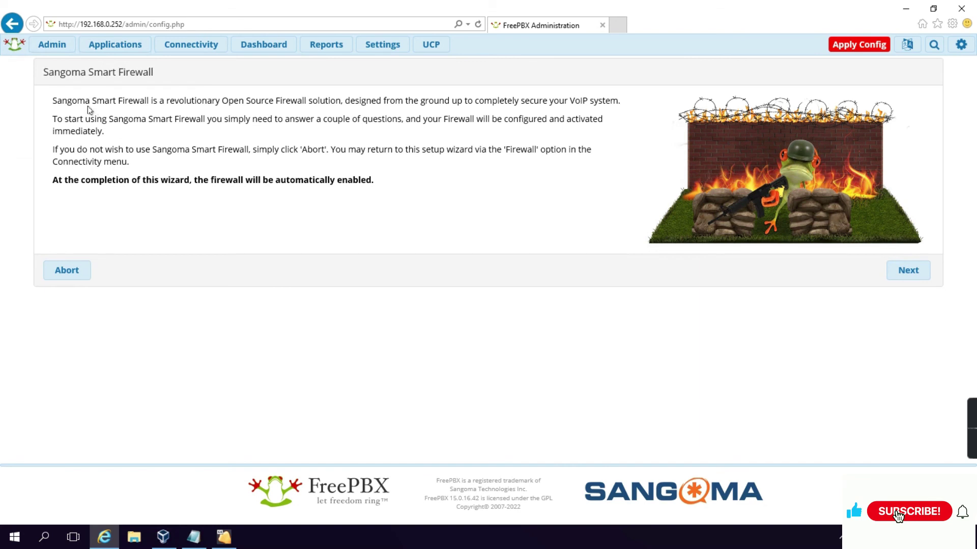
left_click_drag(224, 101, 249, 102)
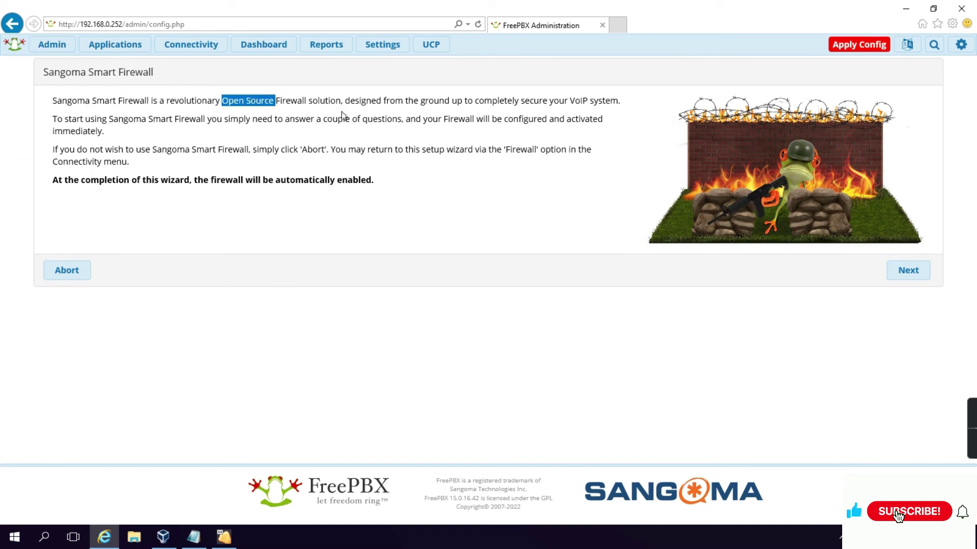
left_click_drag(79, 180, 113, 180)
left_click_drag(225, 180, 233, 182)
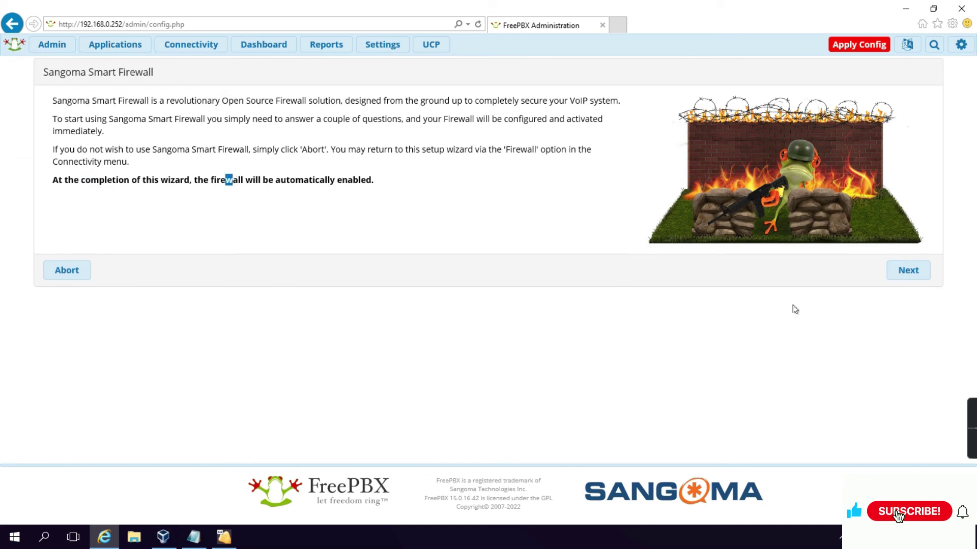
Answer the trusted network, Responsive Firewall and Asterisk IP questions, then resend to load the dashboard
left_click(908, 272)
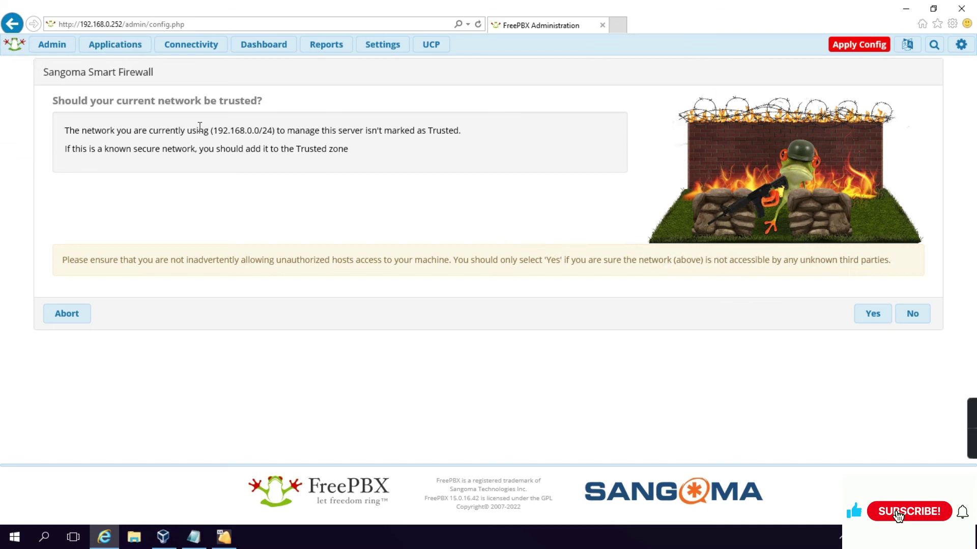
left_click_drag(134, 130, 263, 130)
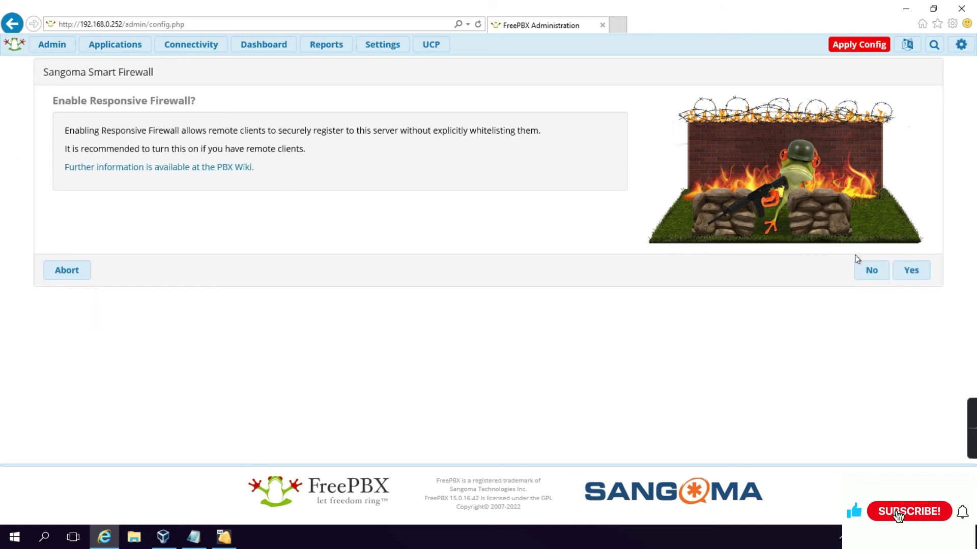
left_click(908, 271)
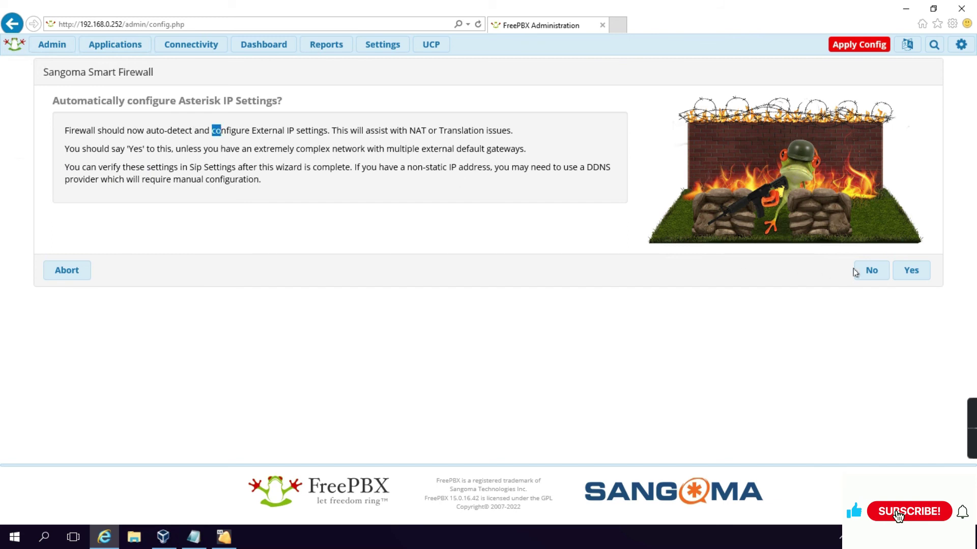
left_click(911, 270)
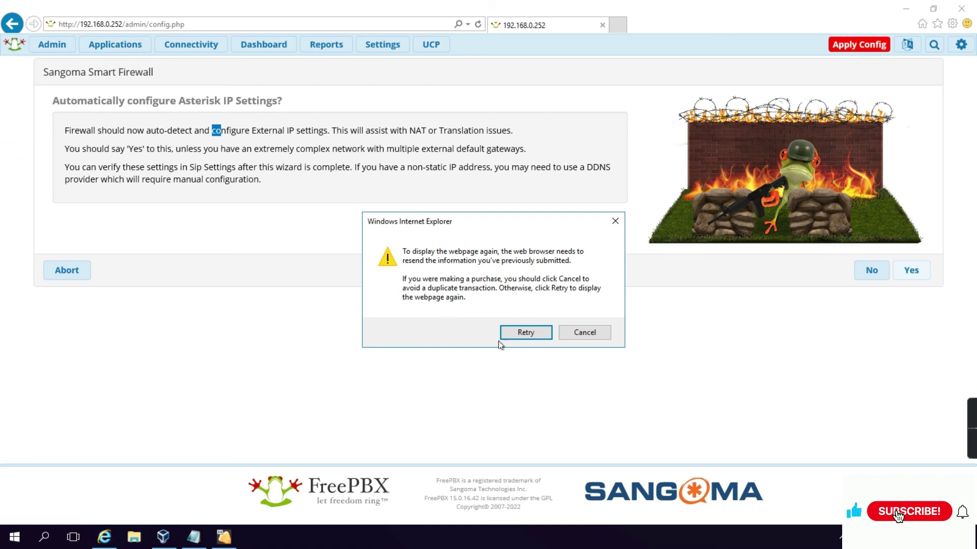
left_click(524, 333)
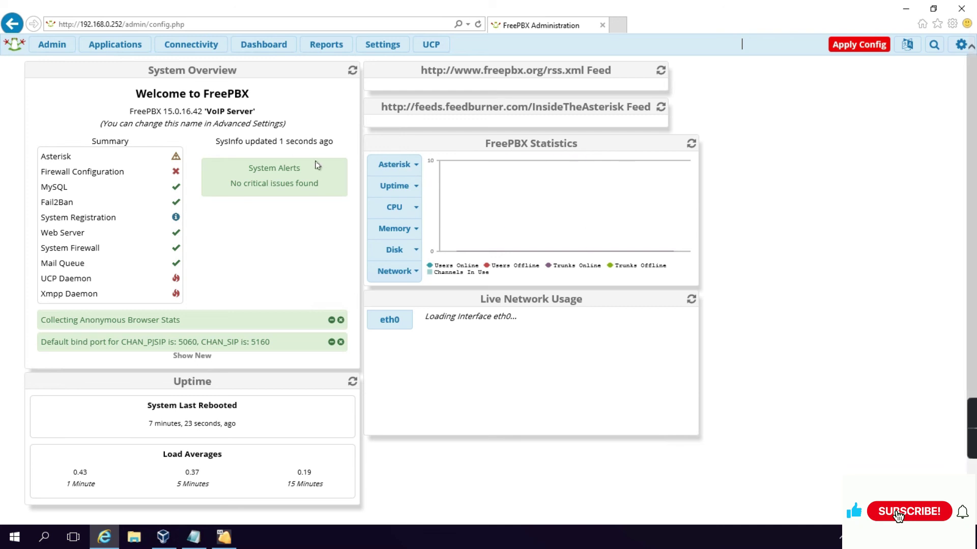
Run Apply Config from the dashboard and wait for the reload, leaving 0 users and trunks online
scroll(328, 281, "down", 2)
scroll(328, 281, "up", 2)
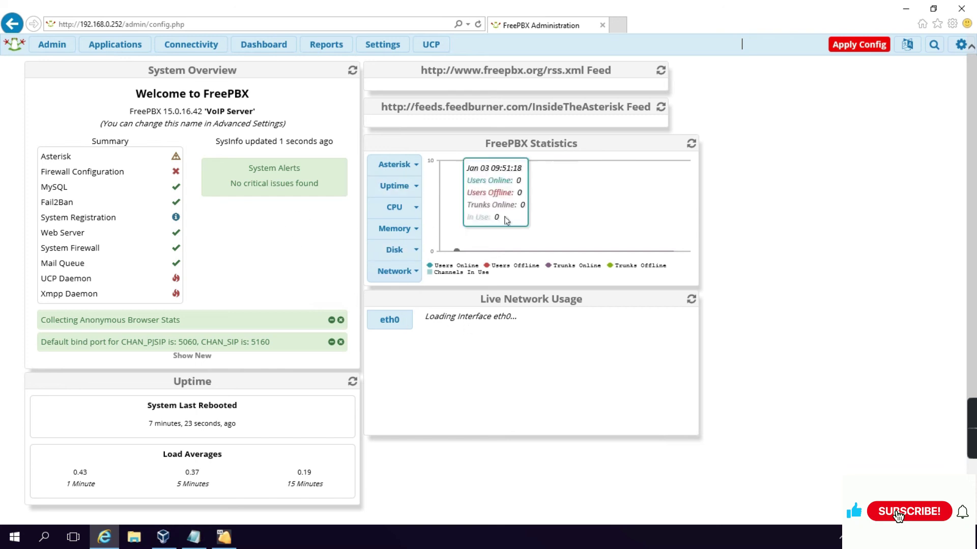
left_click(855, 46)
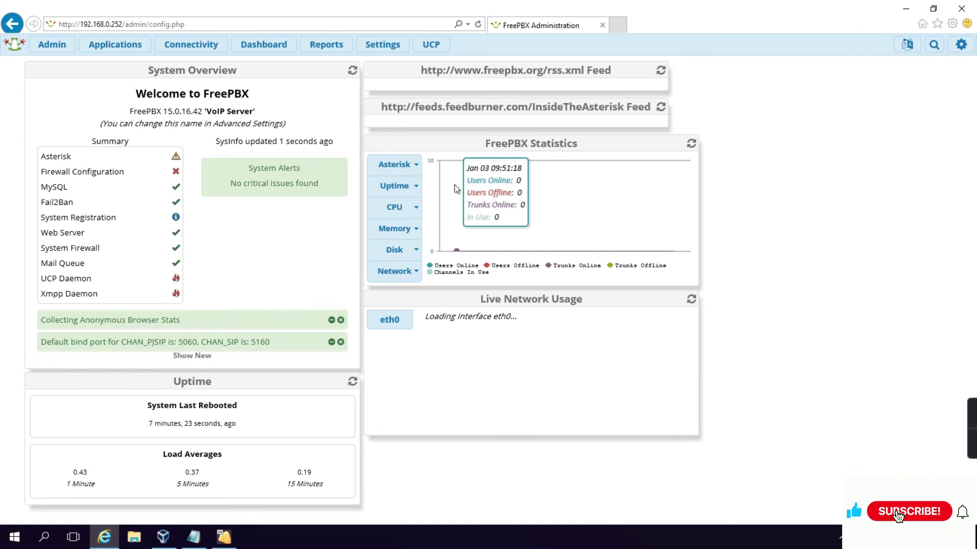
scroll(392, 249, "down", 2)
scroll(390, 252, "up", 2)
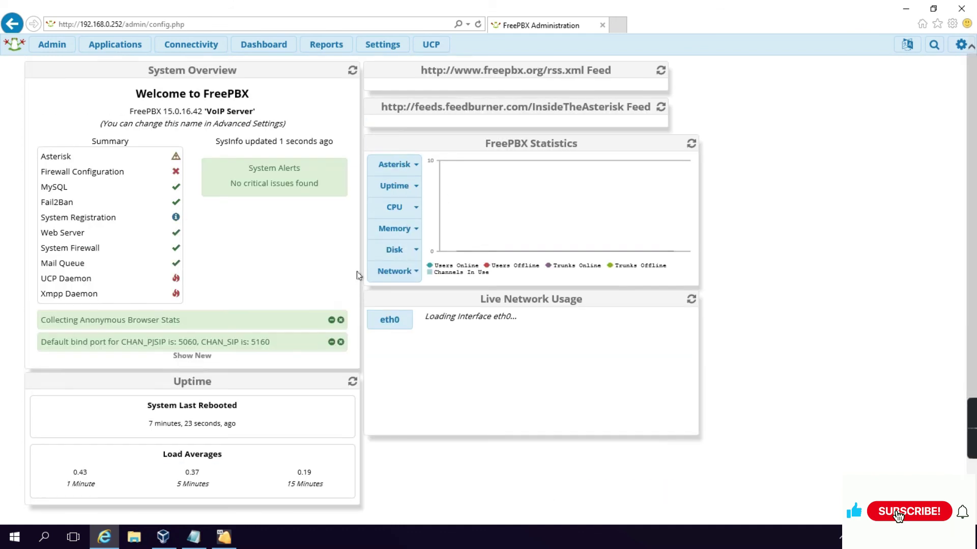
left_click(53, 45)
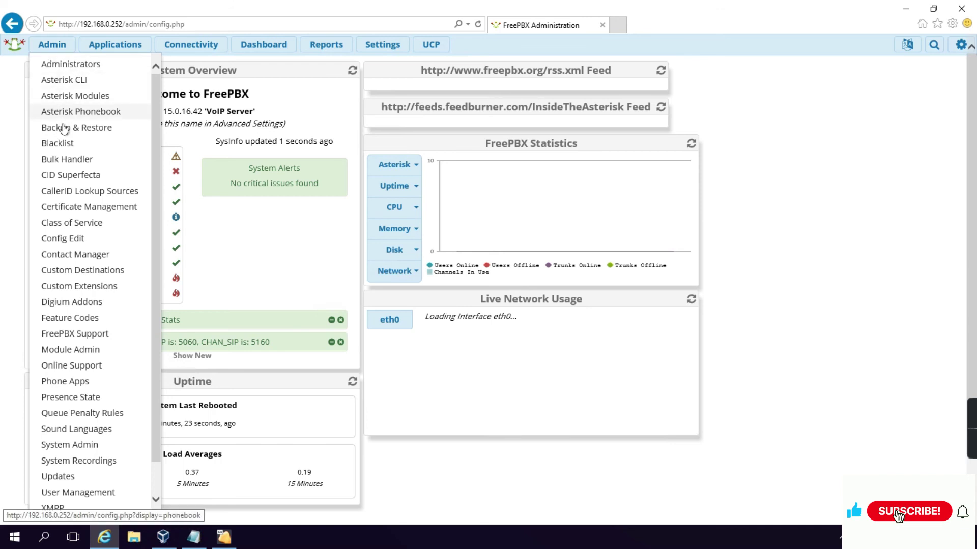
mouse_move(191, 45)
mouse_move(119, 48)
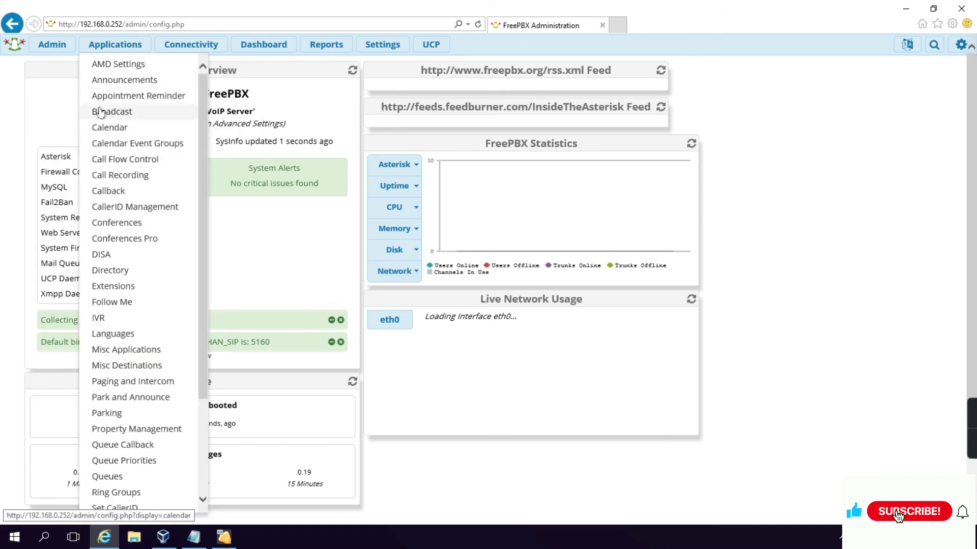